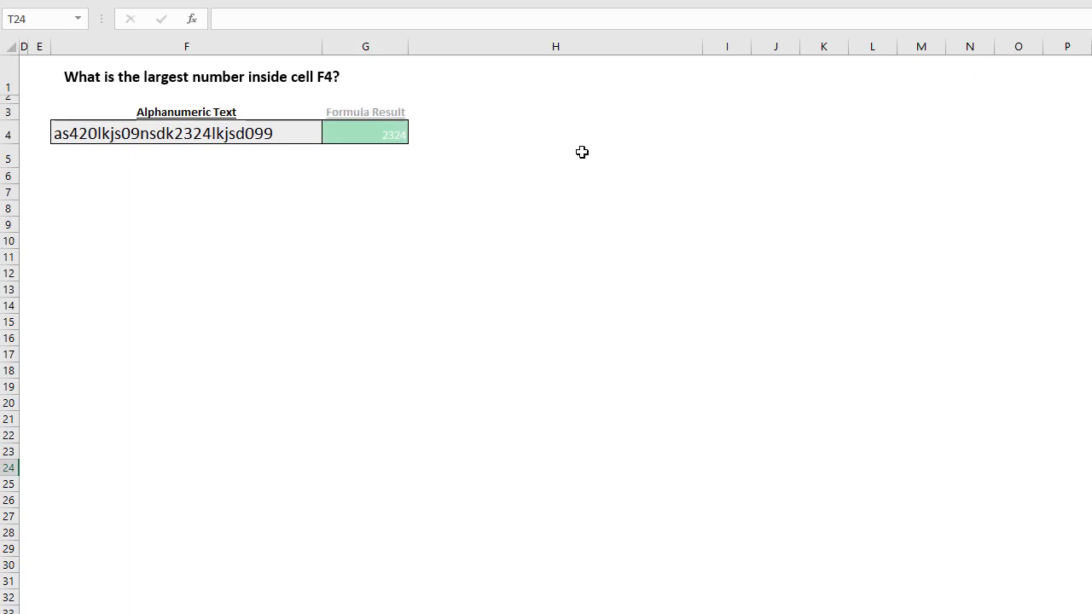
Step: Inspect G4's array formula returning 2324, then the sample =MID(F4,5,3) in G7 returning 0lk
{"action": "left_click", "coordinate": [391, 138]}
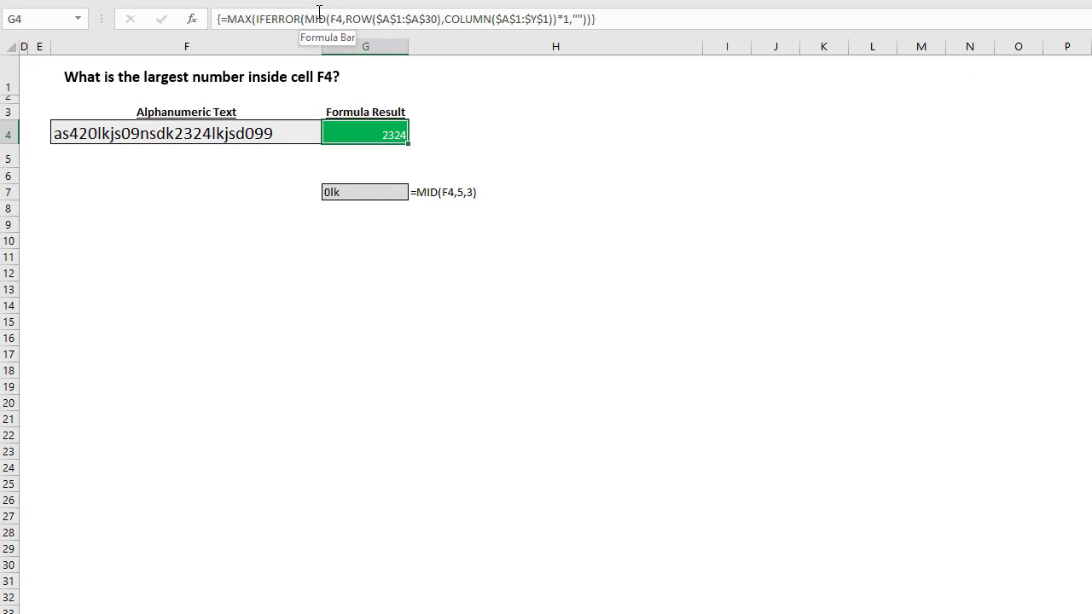
{"action": "left_click", "coordinate": [348, 191]}
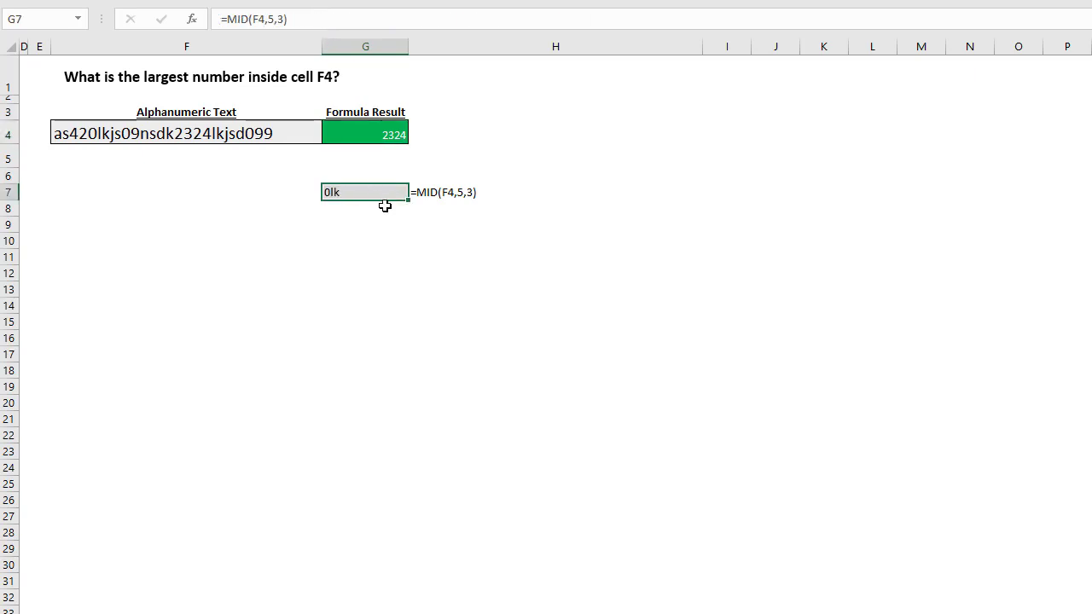
Step: Highlight G7's MID arguments F4, 5 and 3 in the formula tooltip, leaving the formula unchanged
{"action": "left_click", "coordinate": [256, 18]}
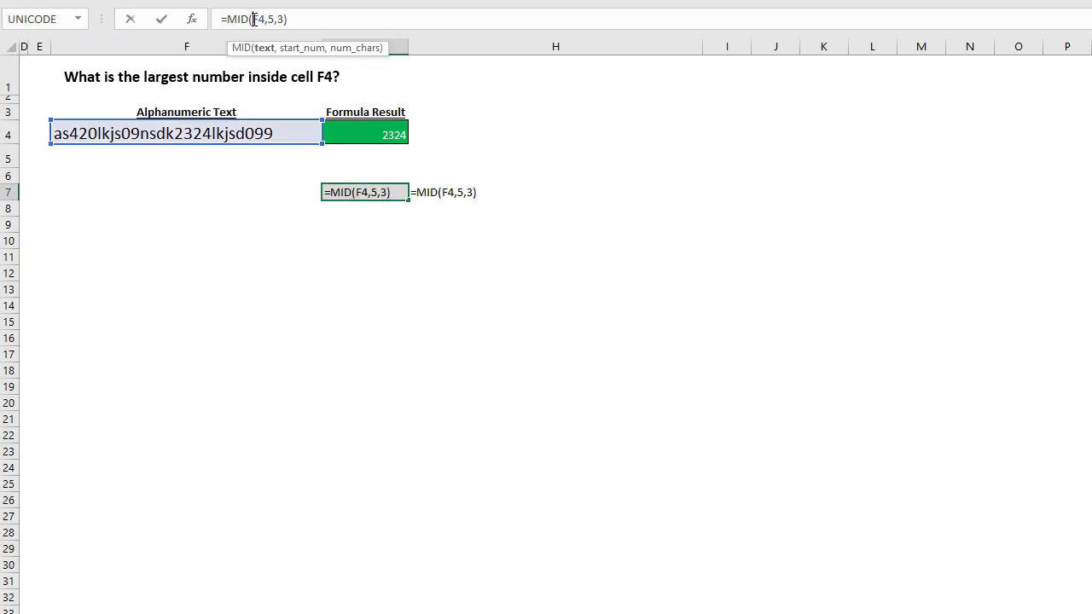
{"action": "left_click", "coordinate": [261, 49]}
{"action": "left_click", "coordinate": [298, 49]}
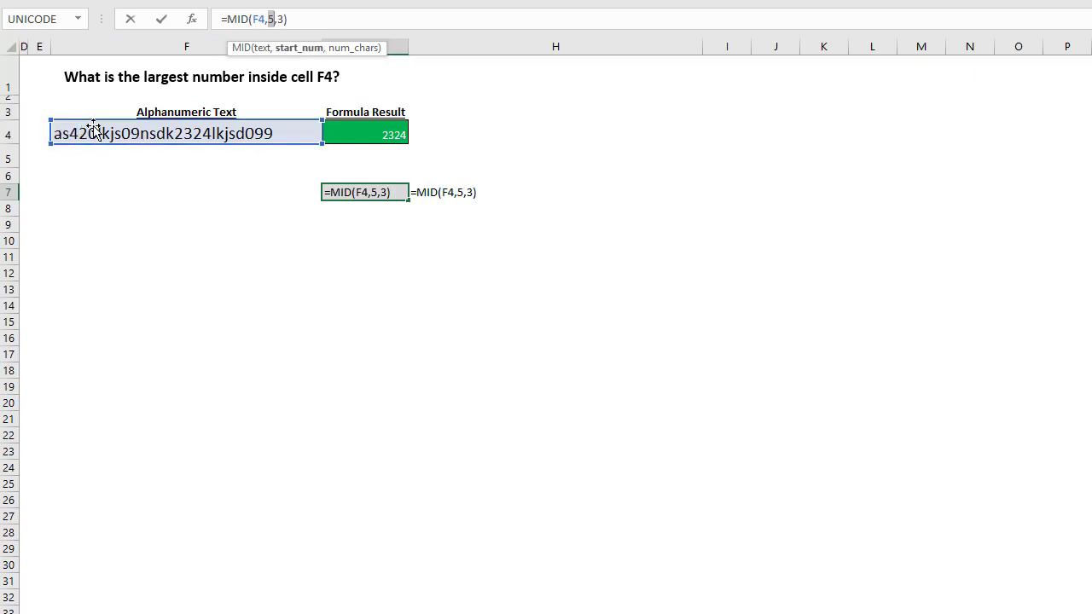
{"action": "left_click", "coordinate": [335, 49]}
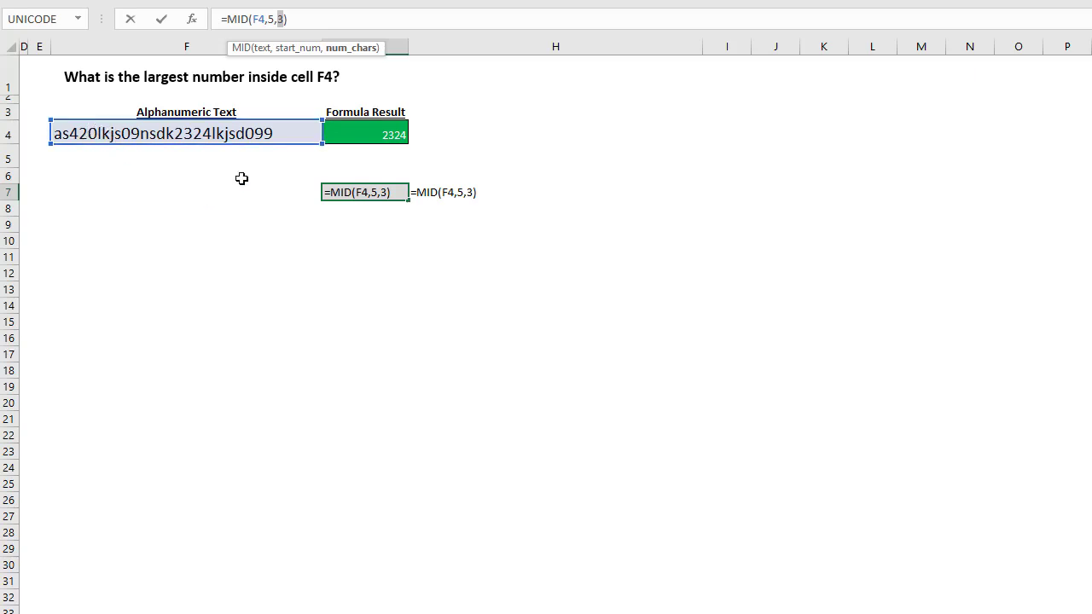
{"action": "key", "text": "ctrl+Return"}
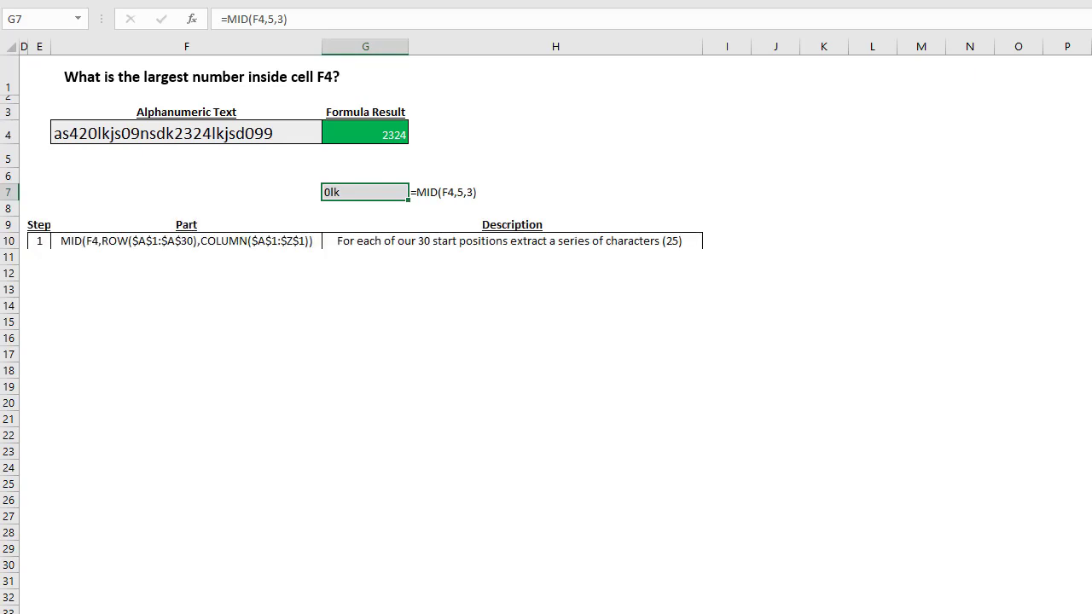
{"action": "left_click", "coordinate": [270, 23]}
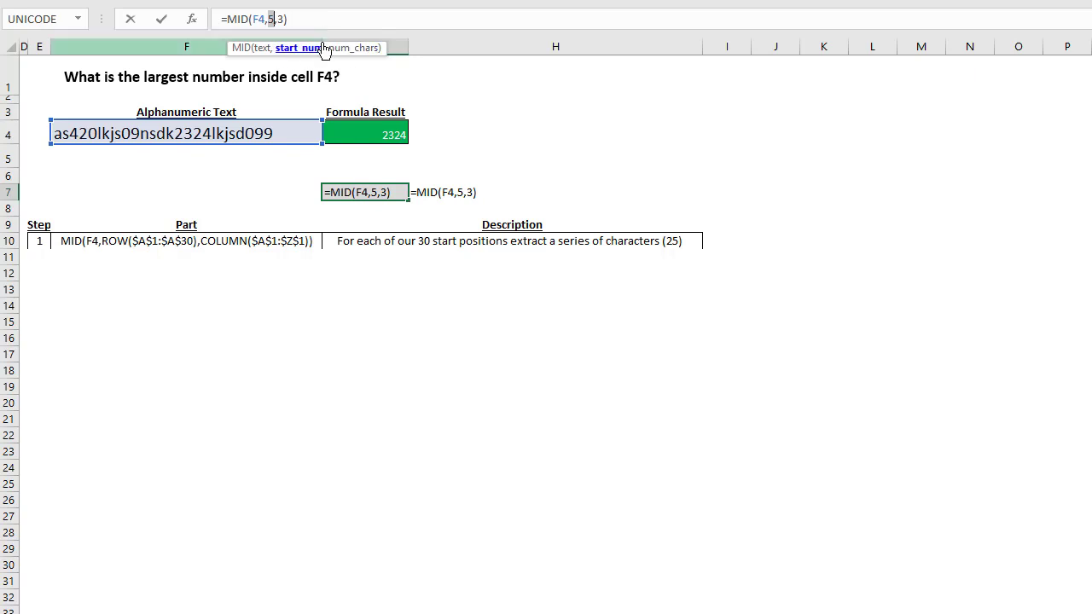
{"action": "left_click", "coordinate": [337, 48]}
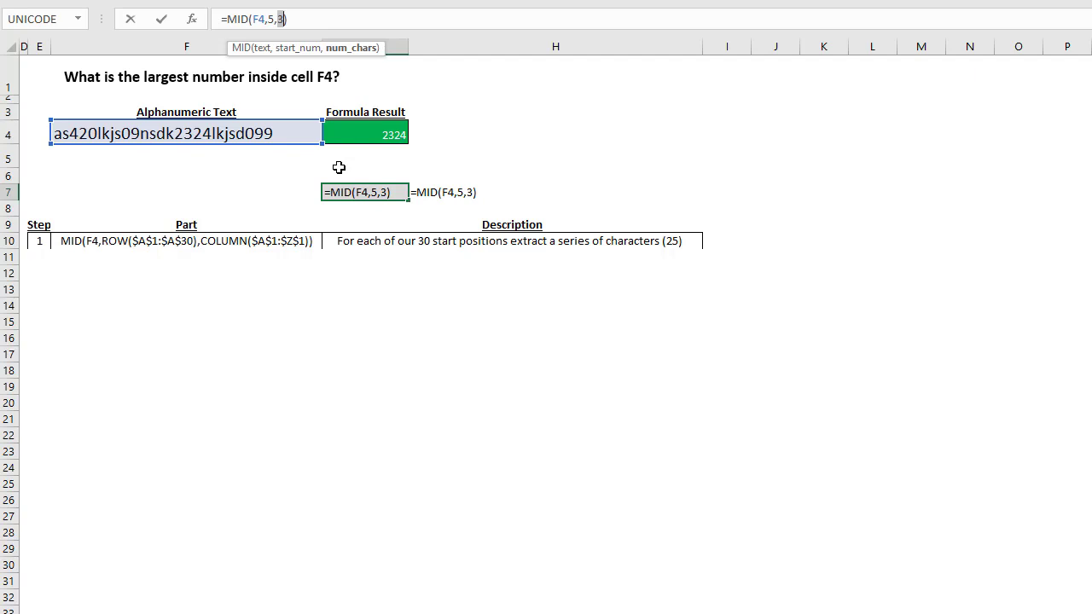
{"action": "key", "text": "Escape"}
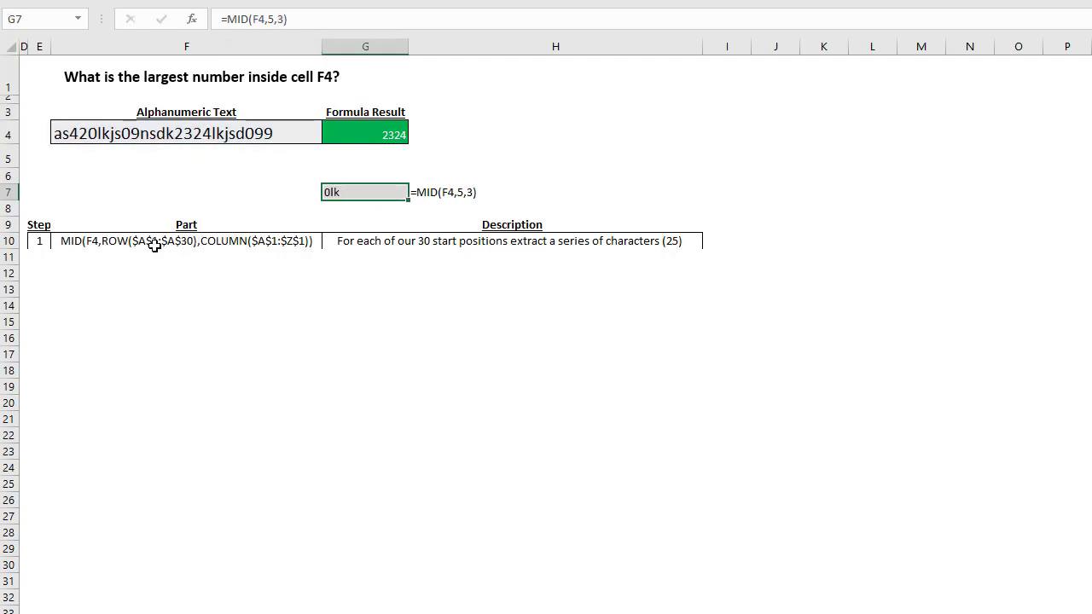
{"action": "left_click", "coordinate": [126, 246]}
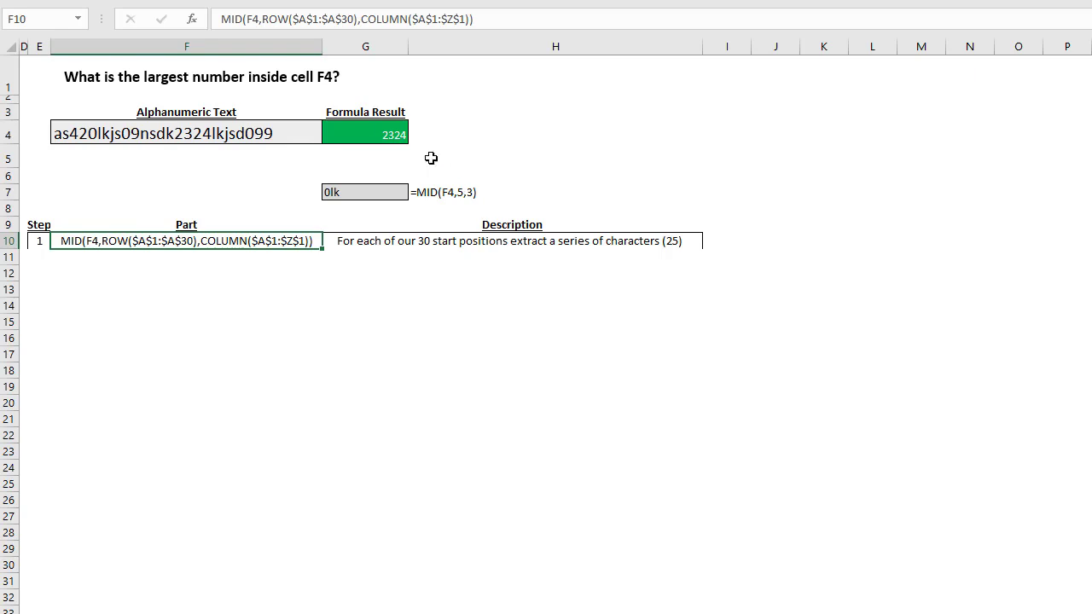
{"action": "left_click", "coordinate": [381, 134]}
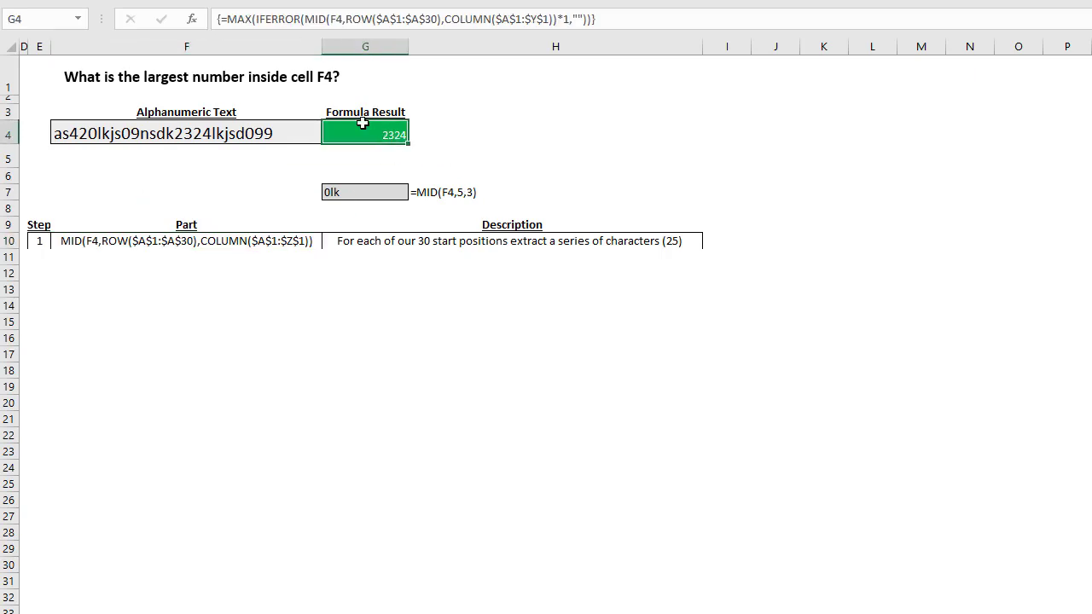
{"action": "left_click", "coordinate": [338, 19]}
{"action": "left_click", "coordinate": [341, 49]}
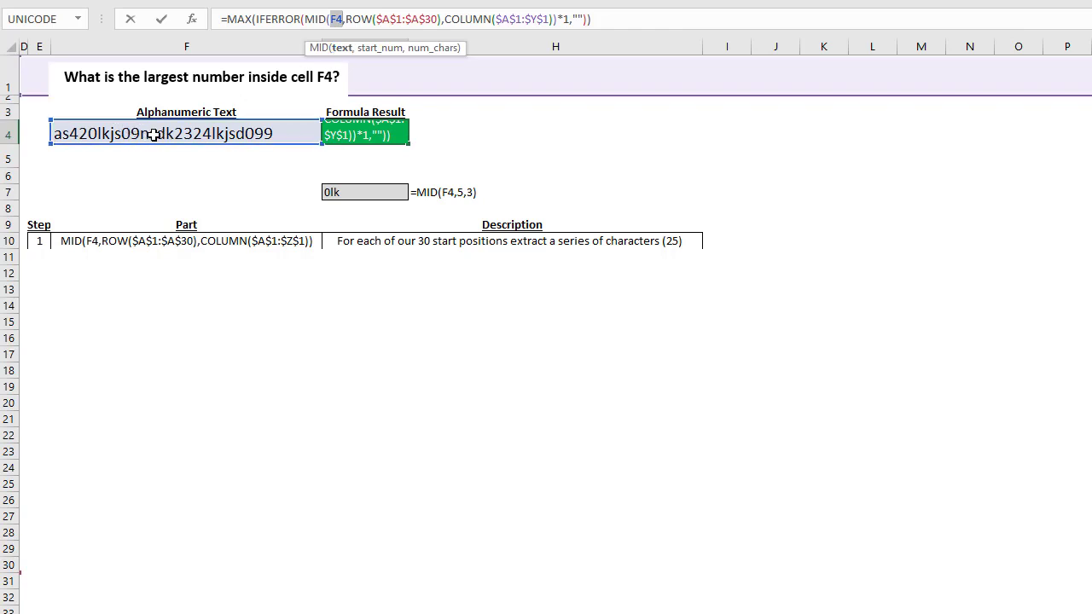
{"action": "left_click", "coordinate": [367, 49]}
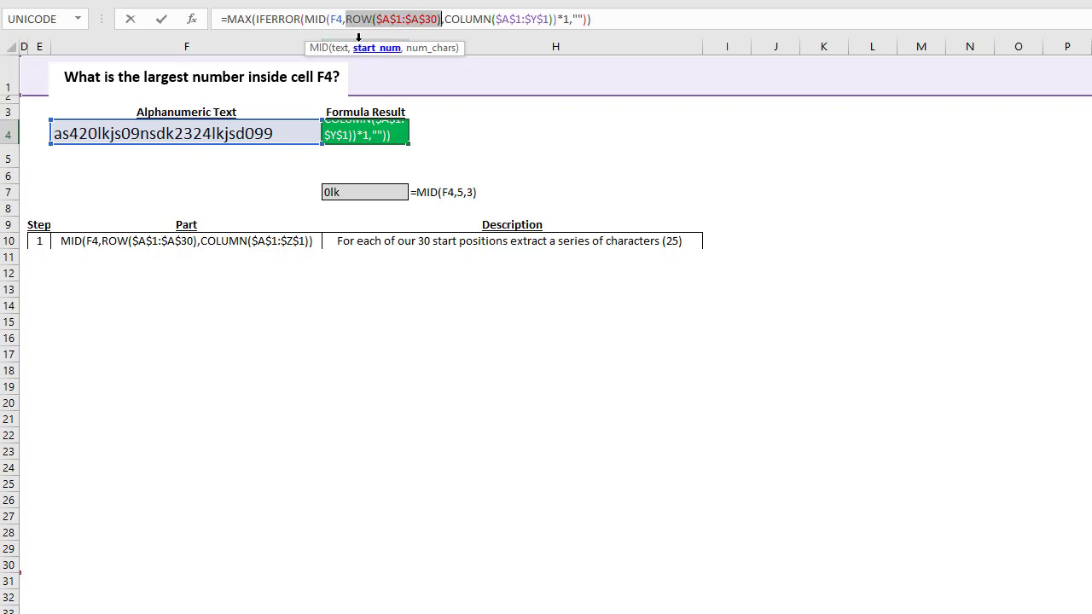
{"action": "key", "text": "F9"}
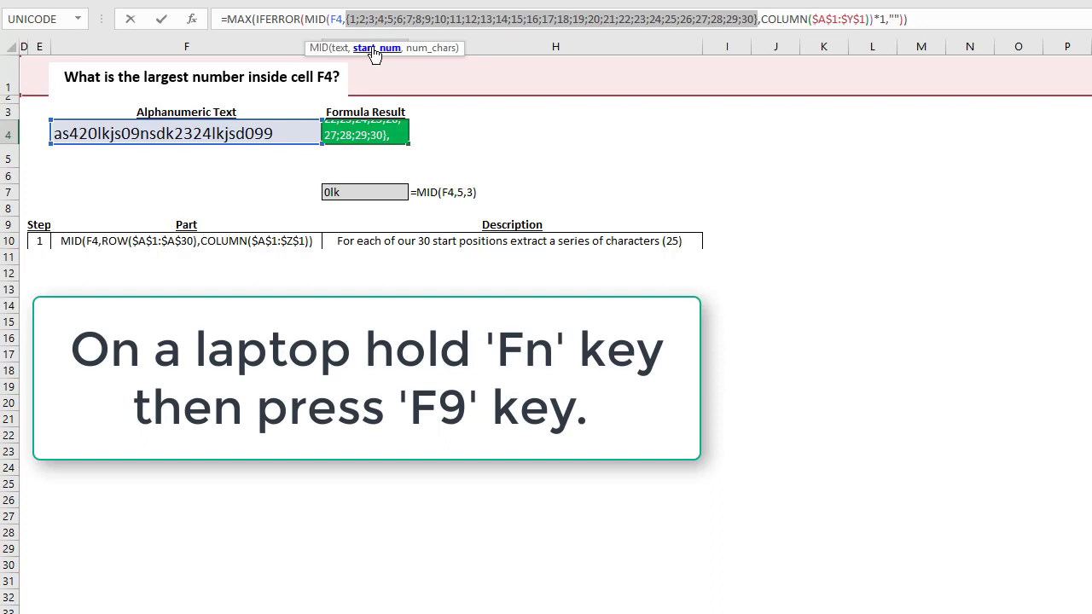
{"action": "key", "text": "ctrl+z"}
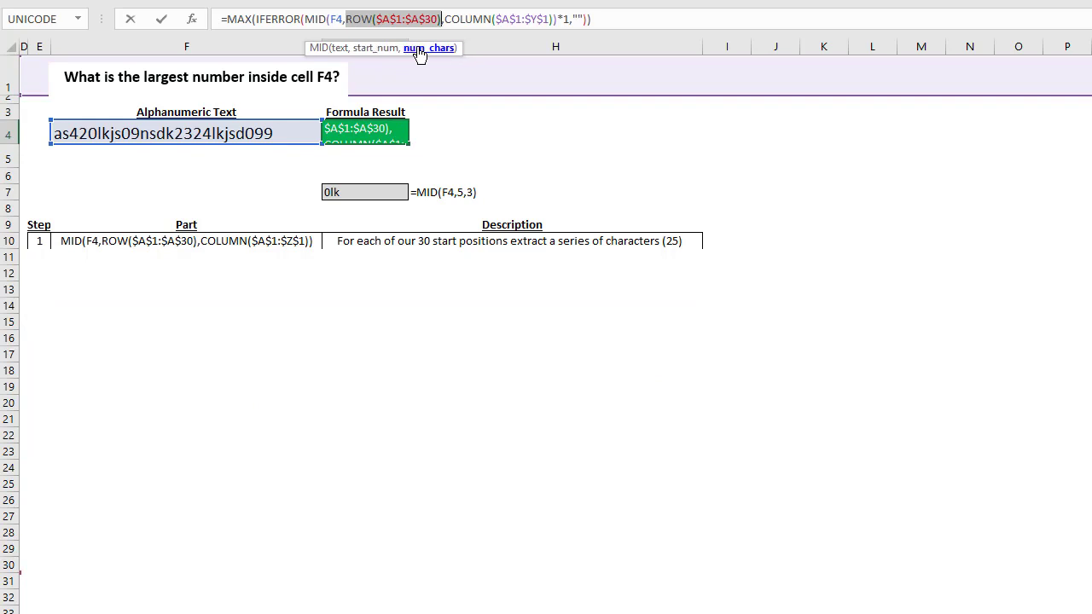
{"action": "left_click", "coordinate": [418, 49]}
{"action": "key", "text": "F9"}
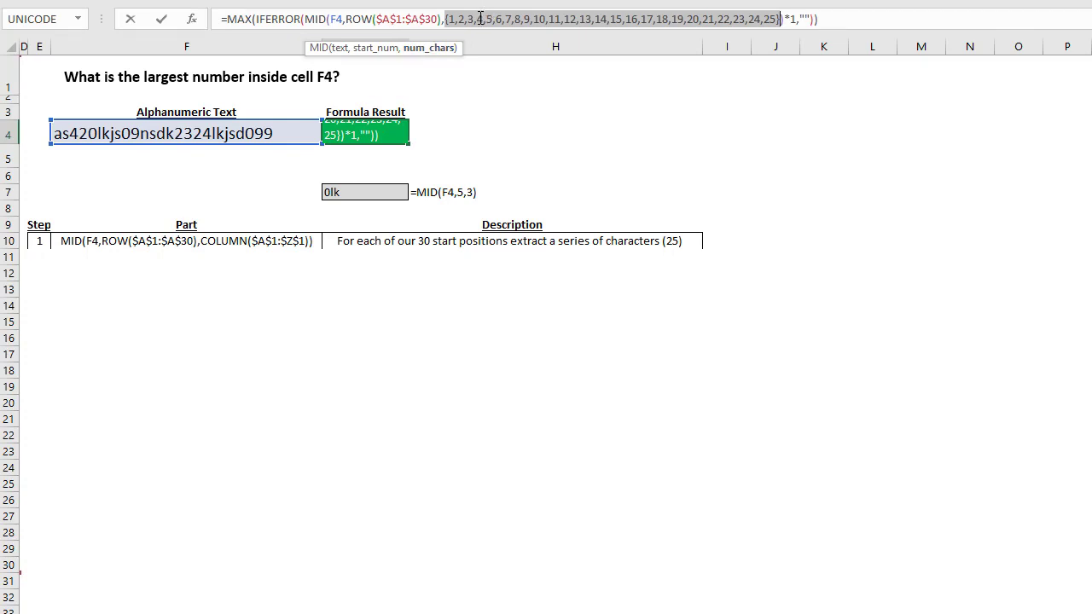
{"action": "key", "text": "ctrl+z"}
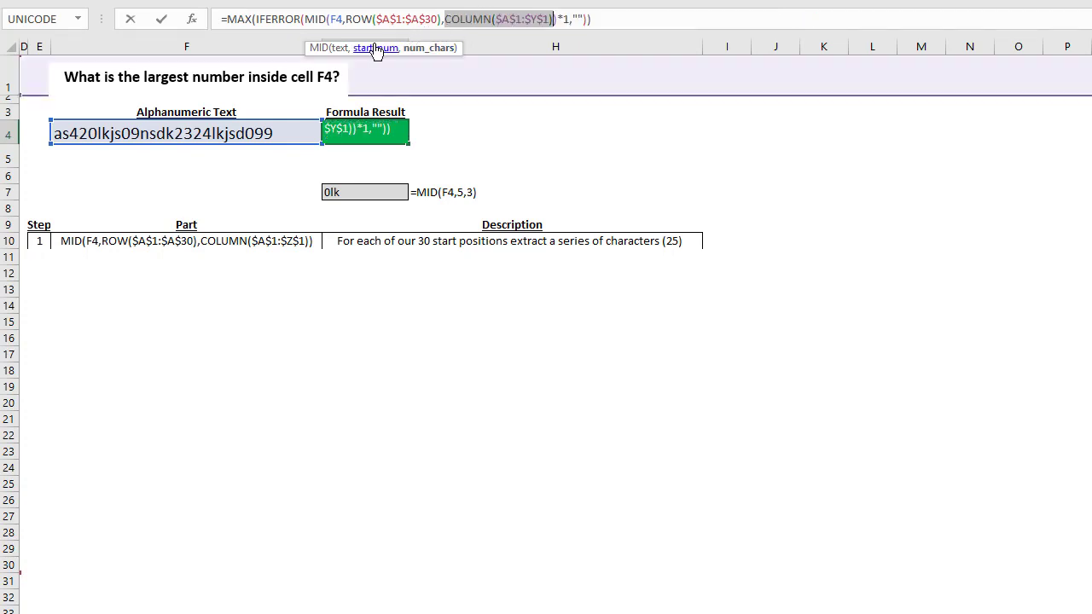
{"action": "left_click", "coordinate": [376, 48]}
{"action": "key", "text": "F9"}
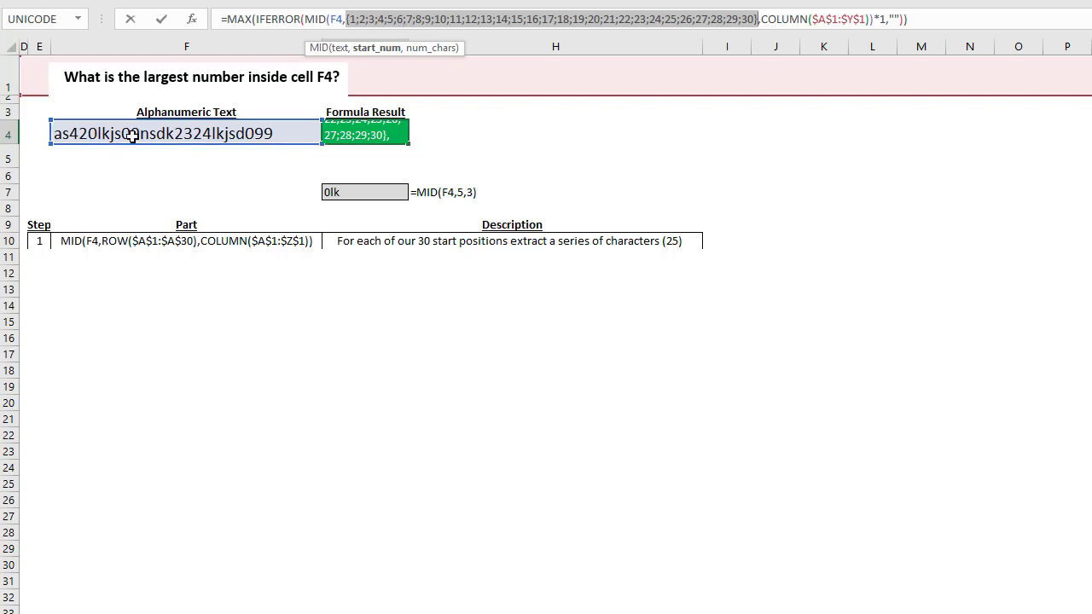
{"action": "key", "text": "Escape"}
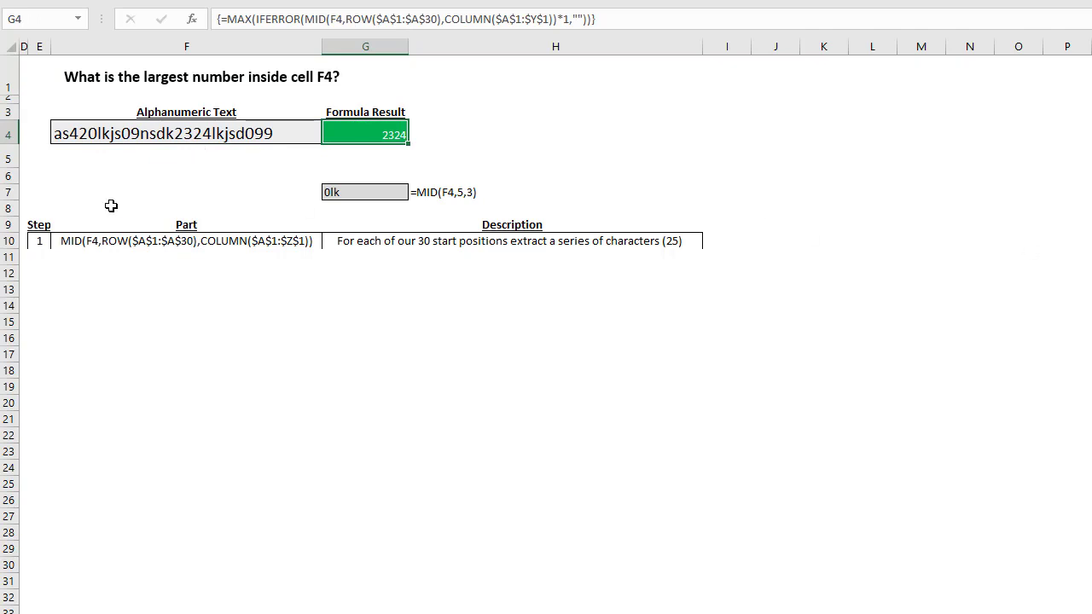
Step: Select just the MID(...) part of G4's formula and evaluate it with F9
{"action": "left_click", "coordinate": [307, 18]}
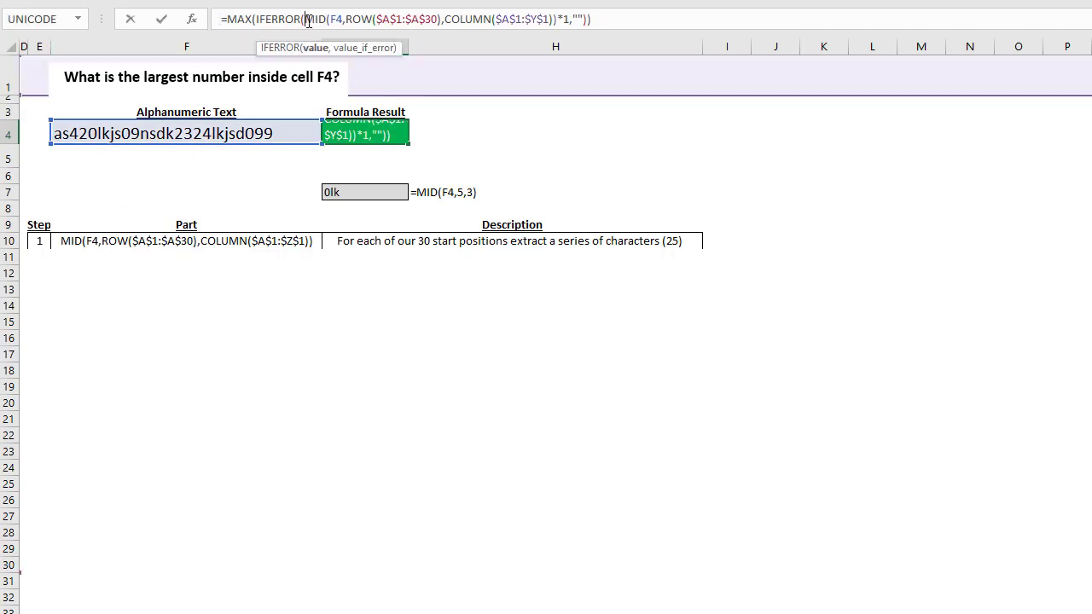
{"action": "left_click", "coordinate": [314, 49]}
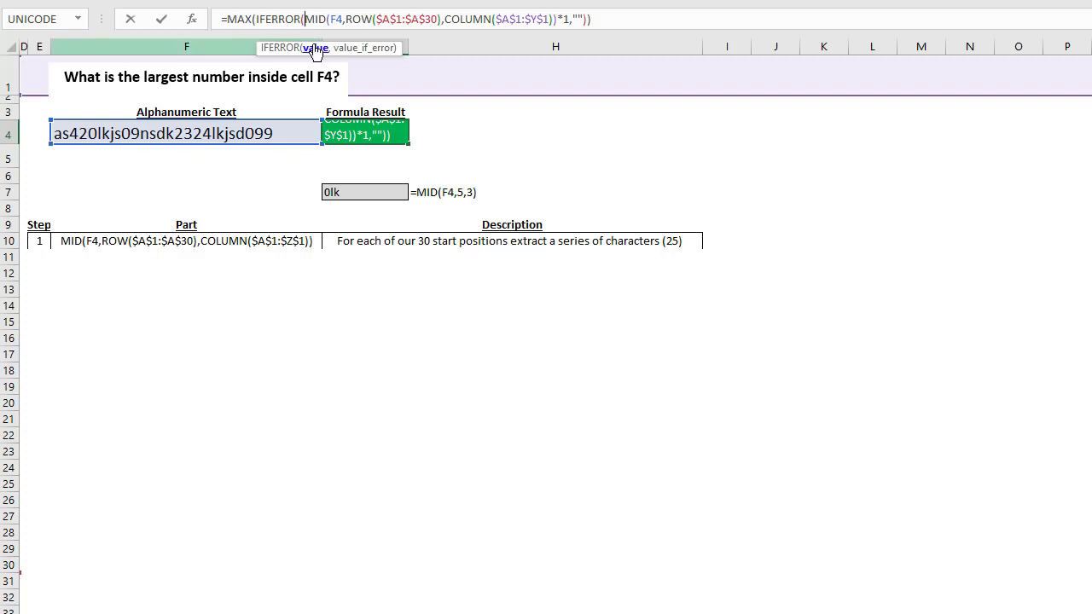
{"action": "left_click", "coordinate": [345, 18]}
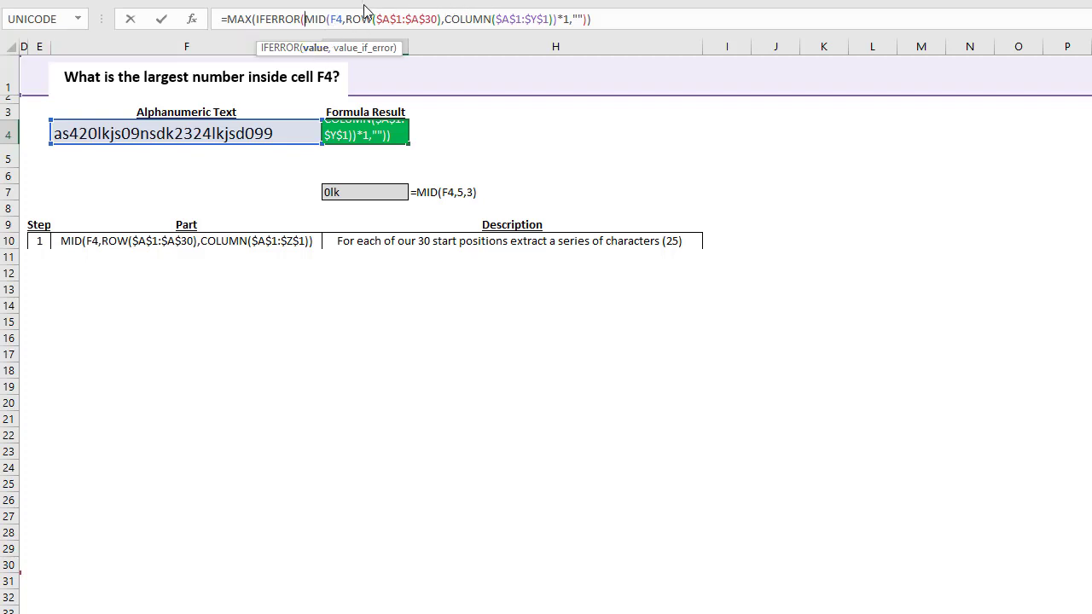
{"action": "left_click", "coordinate": [315, 49]}
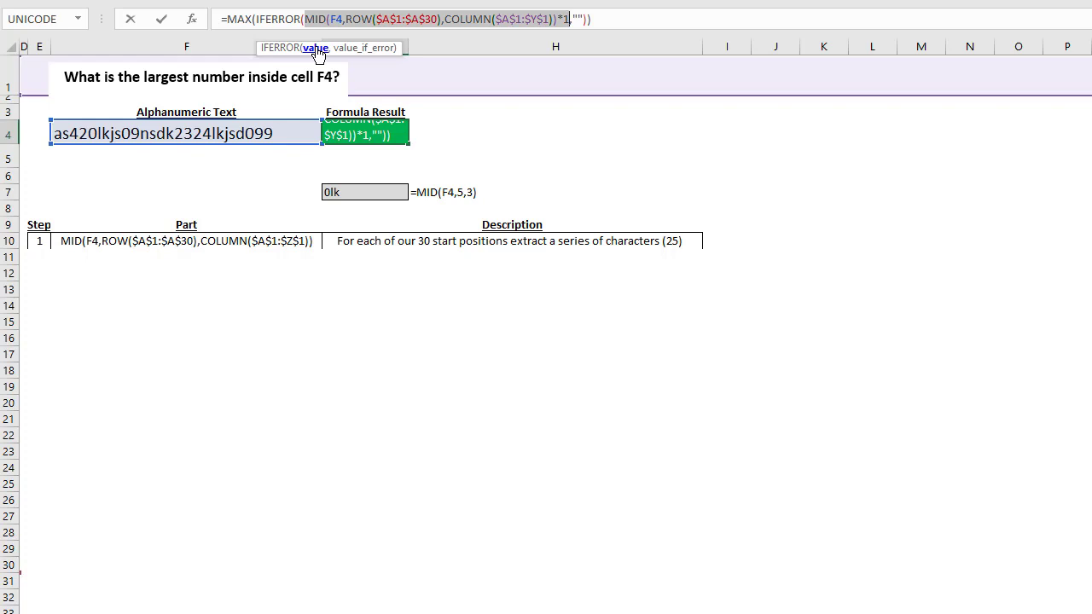
{"action": "key", "text": "shift+Left"}
{"action": "key", "text": "shift+Left"}
{"action": "key", "text": "F9"}
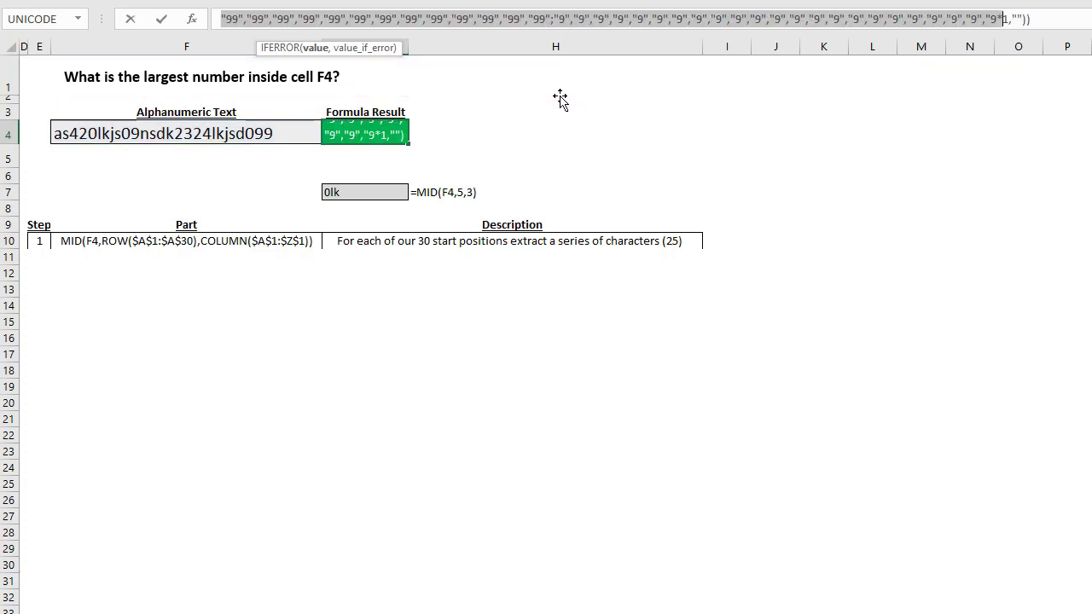
Step: Read through the evaluated substrings such as as420, then cancel to restore the formula
{"action": "left_click_drag", "start_coordinate": [554, 36], "coordinate": [546, 300]}
{"action": "scroll", "coordinate": [570, 224], "scroll_direction": "up", "scroll_amount": 5}
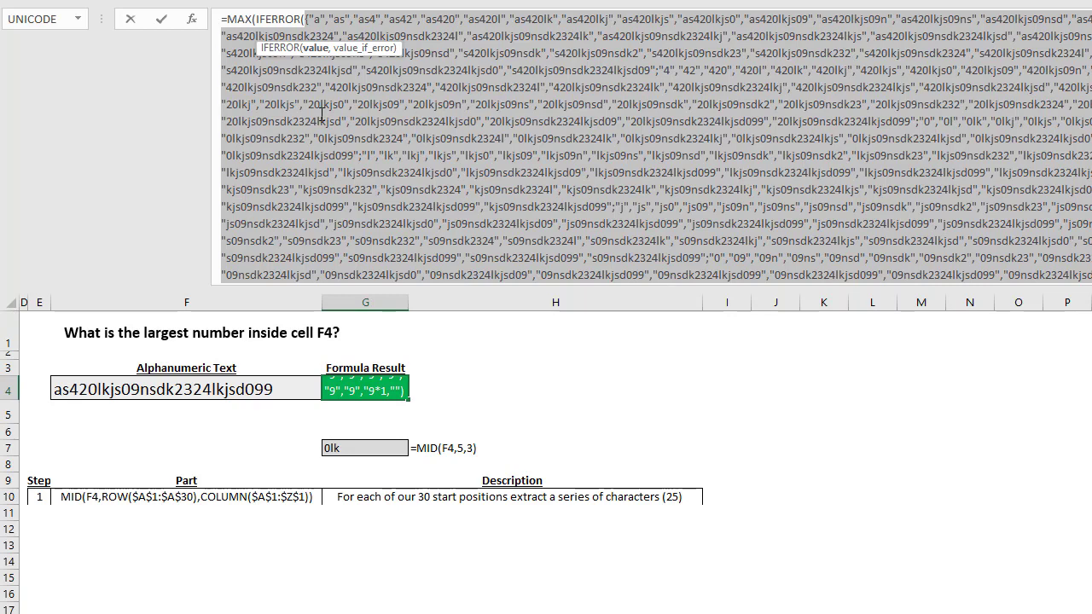
{"action": "left_click", "coordinate": [333, 19]}
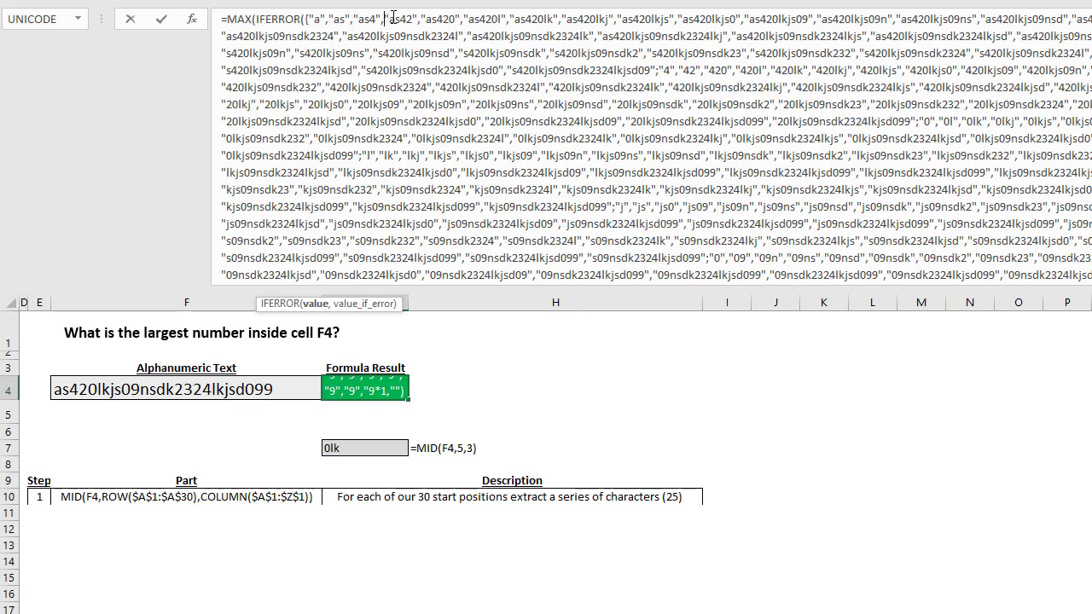
{"action": "left_click", "coordinate": [423, 19]}
{"action": "scroll", "coordinate": [479, 85], "scroll_direction": "down", "scroll_amount": 10}
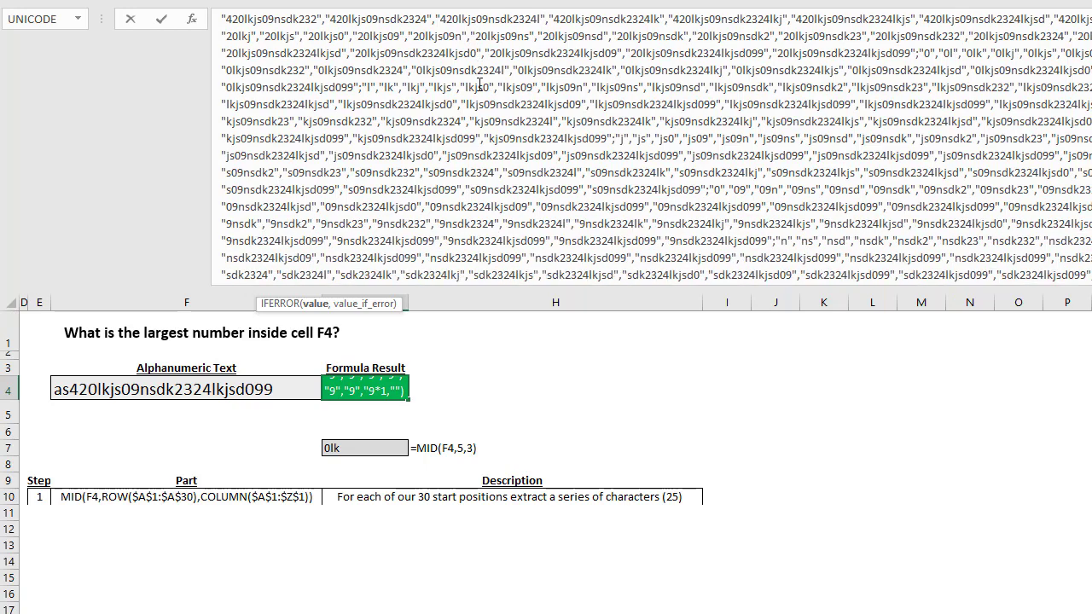
{"action": "scroll", "coordinate": [479, 85], "scroll_direction": "up", "scroll_amount": 10}
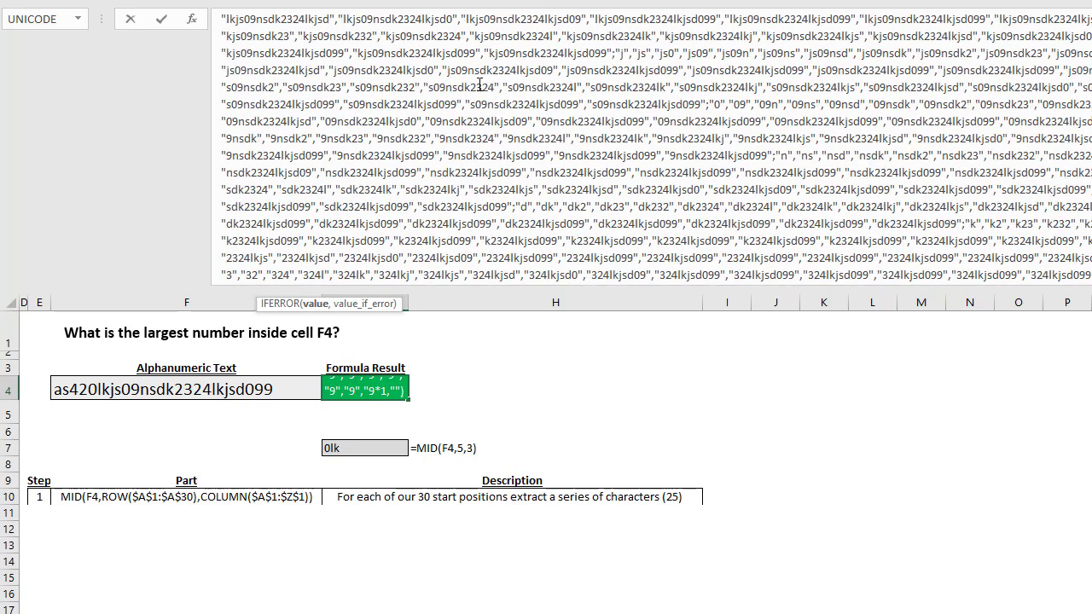
{"action": "key", "text": "Escape"}
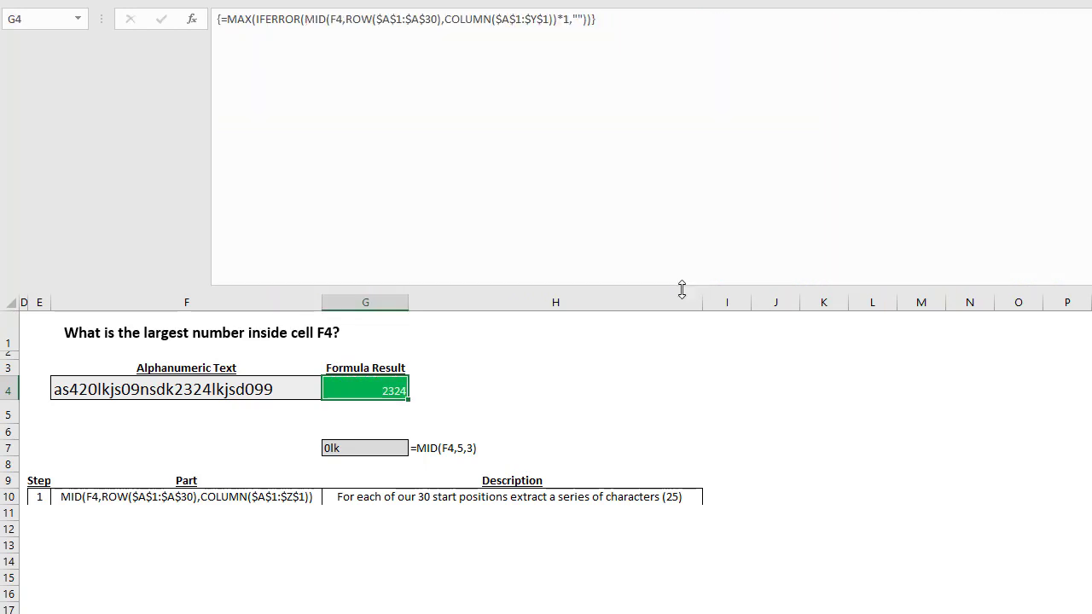
Step: Review the step 2 row: *1 converting each extracted part to a number
{"action": "left_click_drag", "start_coordinate": [552, 290], "coordinate": [556, 42]}
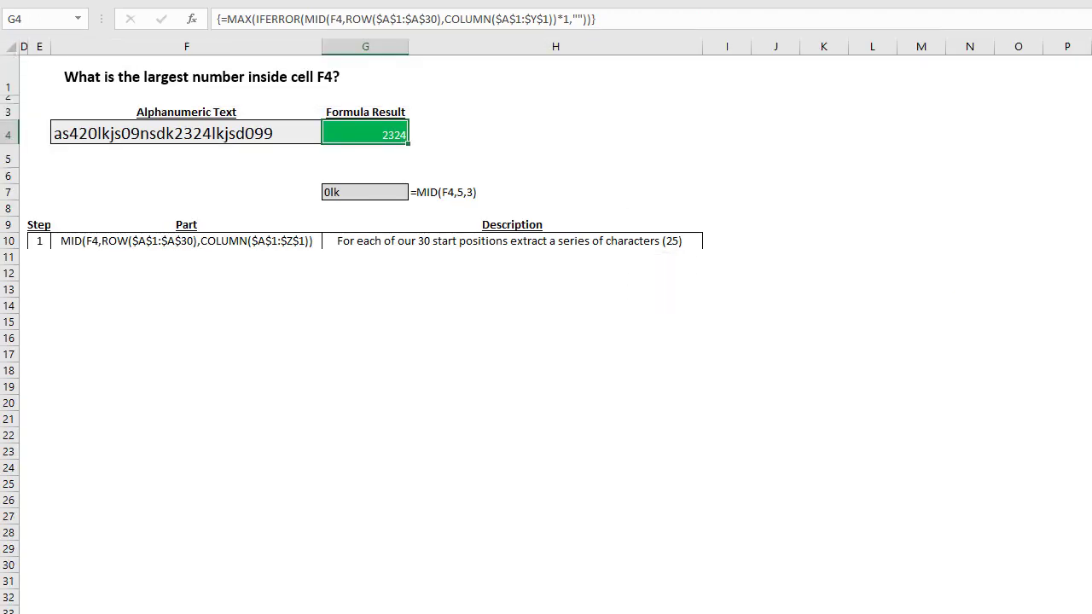
{"action": "left_click", "coordinate": [173, 259]}
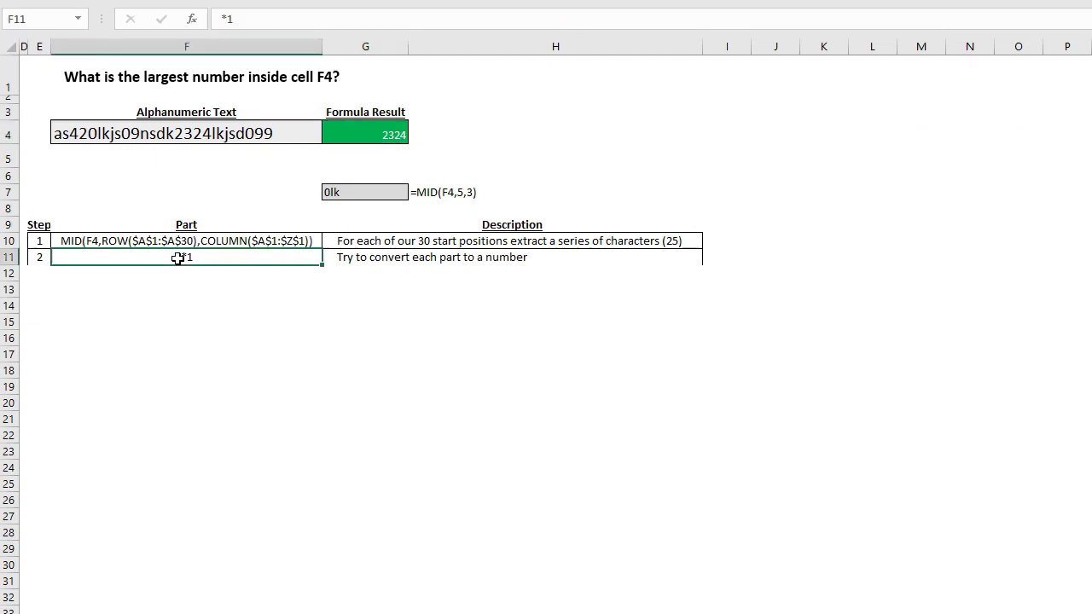
{"action": "left_click", "coordinate": [406, 256]}
Step: Evaluate MID(...)*1 in G4's formula with F9 to preview the #VALUE! errors, then cancel
{"action": "left_click", "coordinate": [342, 128]}
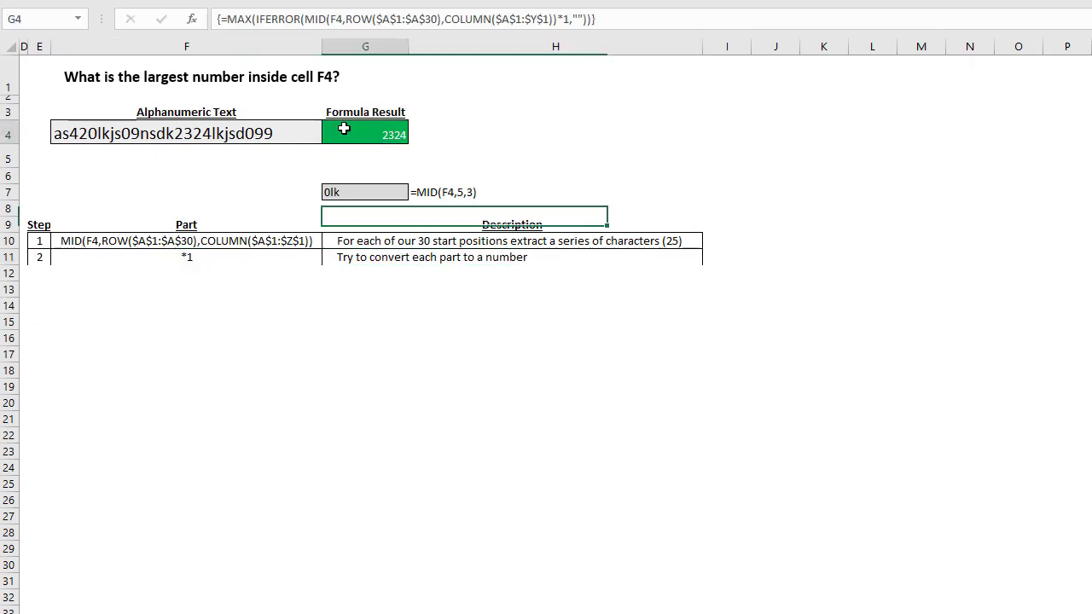
{"action": "left_click", "coordinate": [303, 19]}
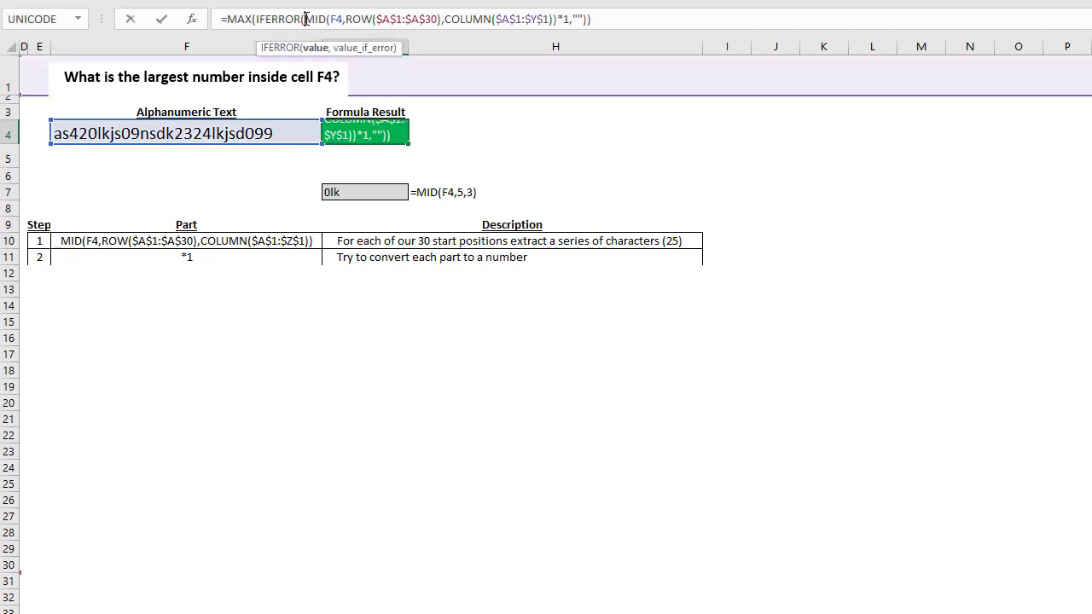
{"action": "left_click", "coordinate": [316, 48]}
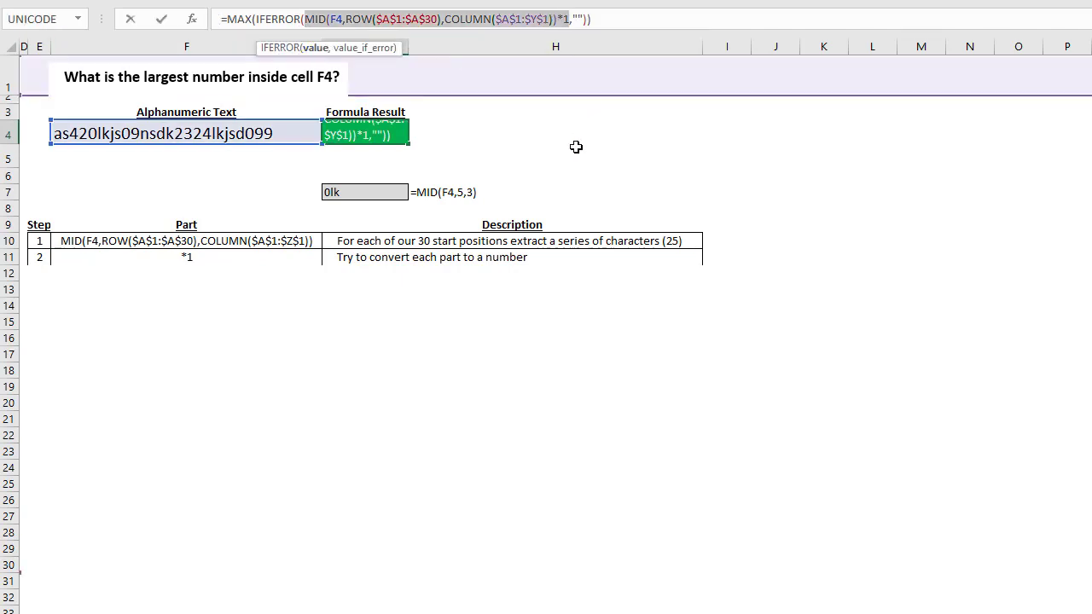
{"action": "key", "text": "F9"}
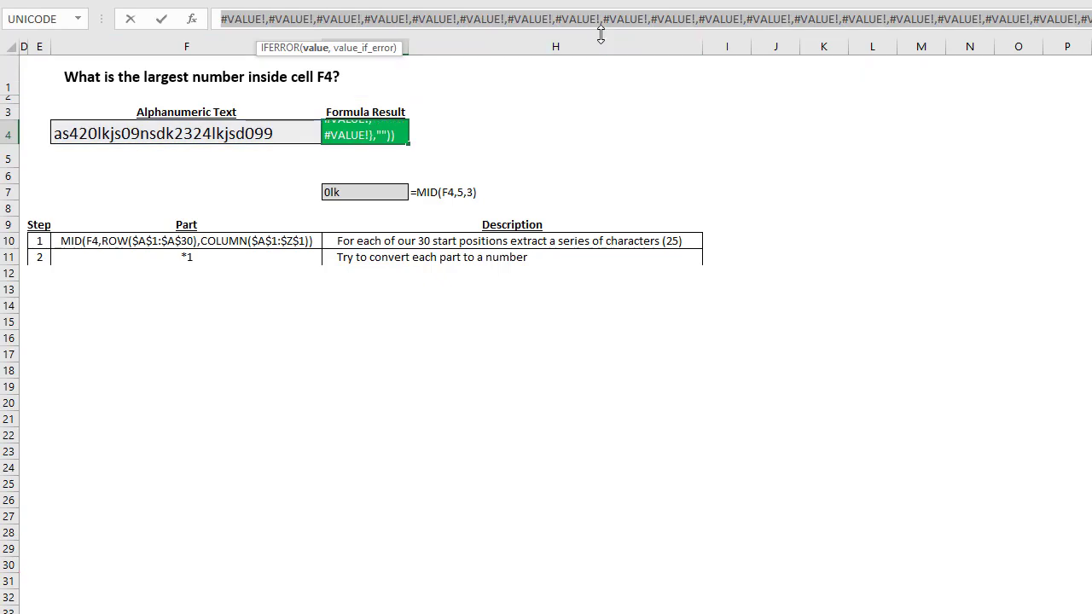
{"action": "left_click_drag", "start_coordinate": [601, 34], "coordinate": [577, 372]}
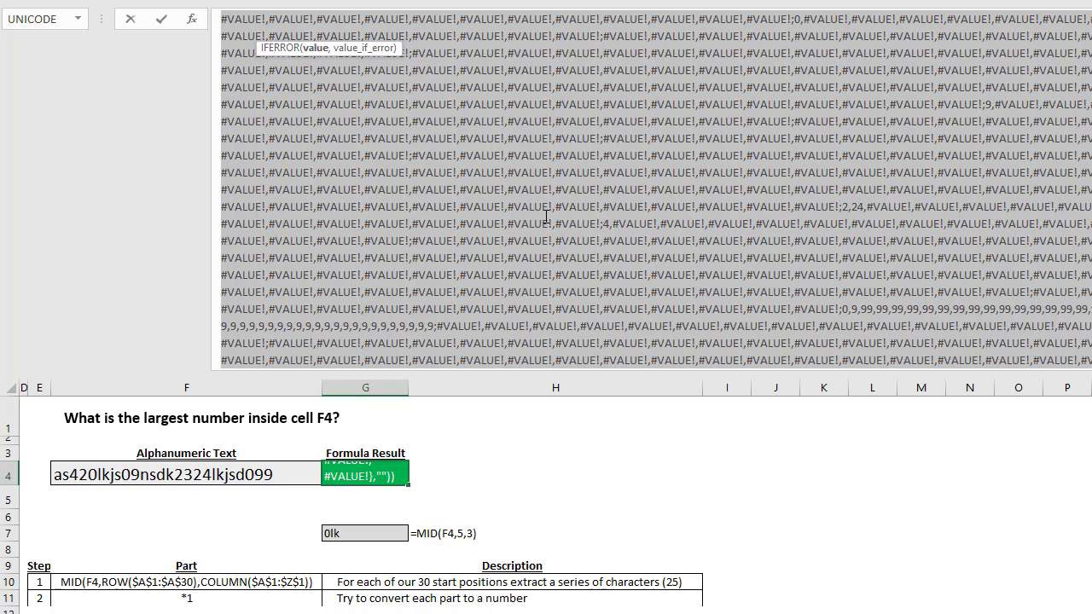
{"action": "key", "text": "Escape"}
{"action": "left_click_drag", "start_coordinate": [619, 373], "coordinate": [621, 4]}
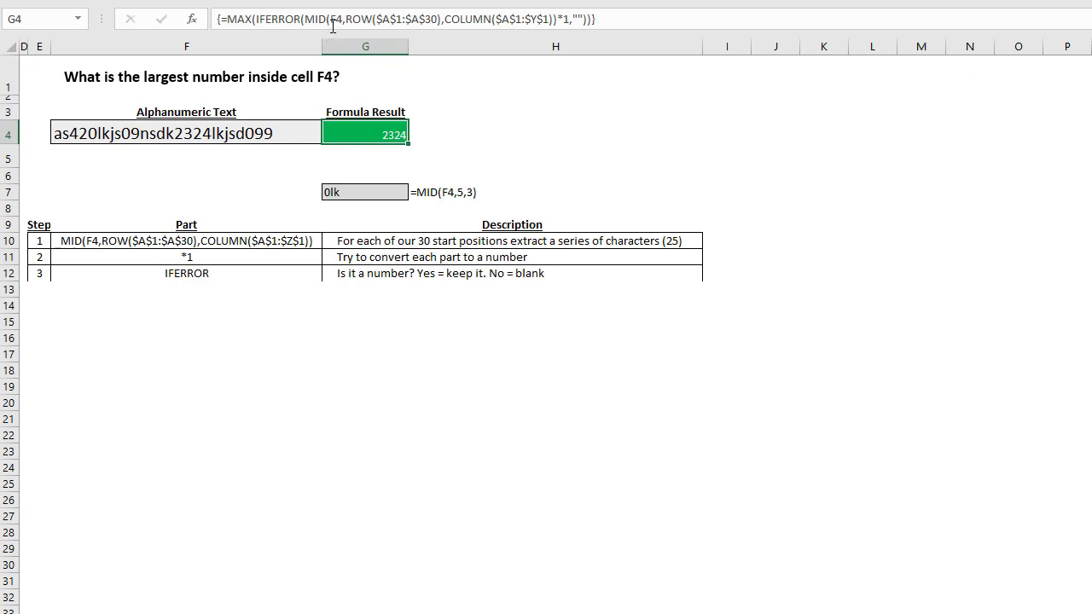
Step: Evaluate the IFERROR argument of MAX in G4 with F9 to preview its results, then cancel
{"action": "left_click", "coordinate": [257, 19]}
{"action": "left_click", "coordinate": [273, 50]}
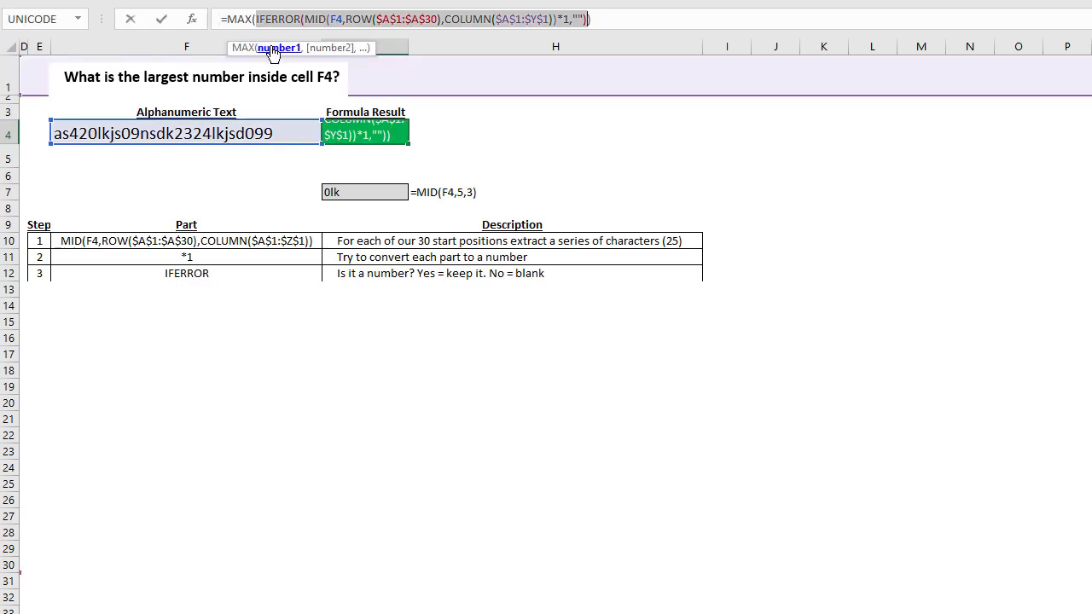
{"action": "key", "text": "F9"}
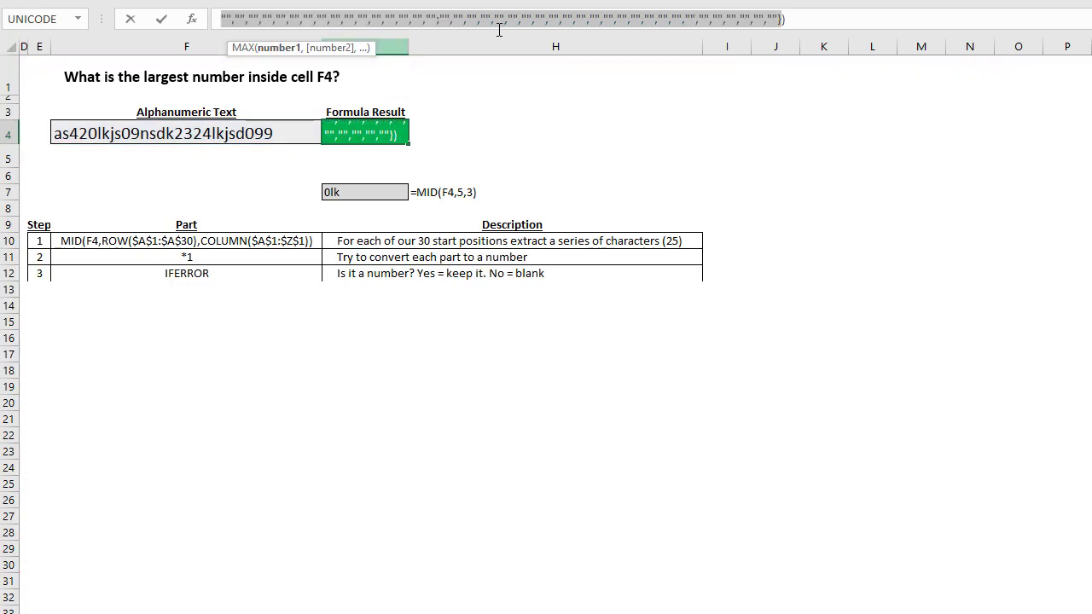
{"action": "left_click_drag", "start_coordinate": [607, 31], "coordinate": [600, 364]}
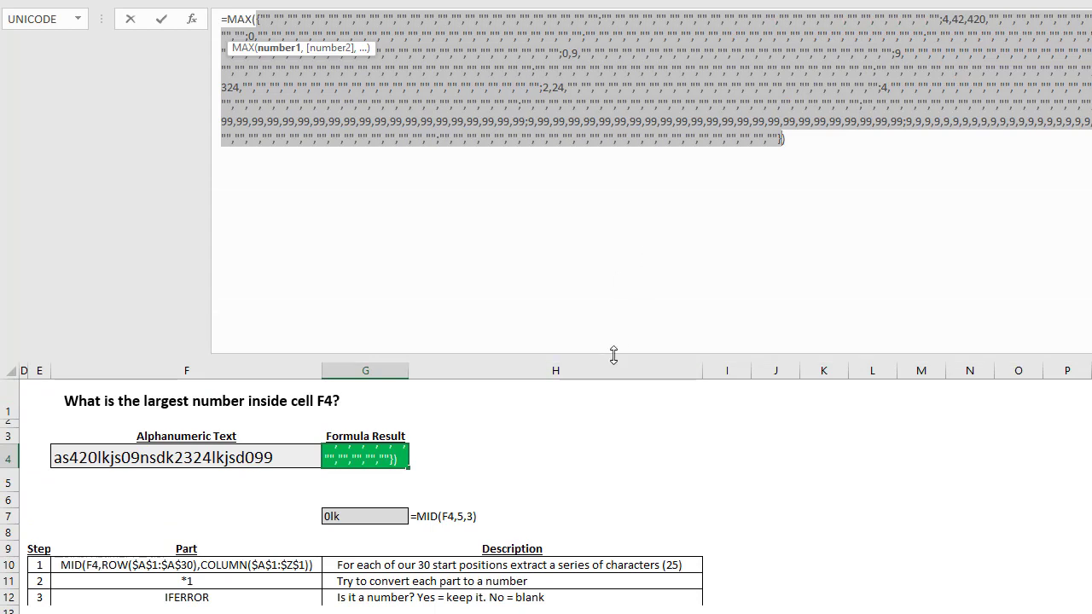
{"action": "left_click_drag", "start_coordinate": [613, 355], "coordinate": [602, 182]}
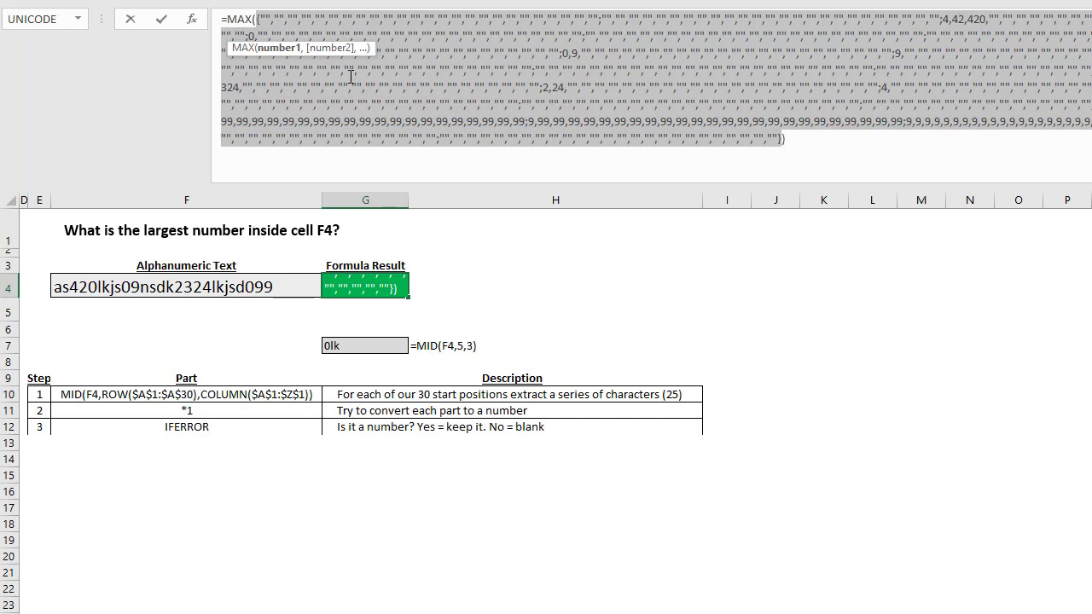
{"action": "key", "text": "Escape"}
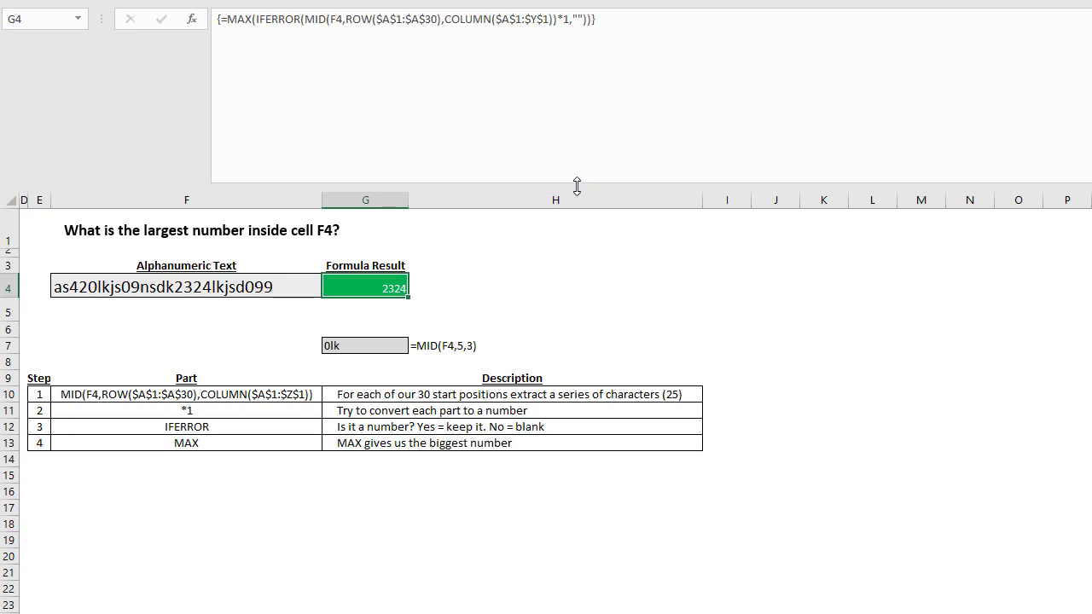
Step: Evaluate G4's entire formula with F9 to show 2324, then cancel without changing it
{"action": "left_click_drag", "start_coordinate": [574, 182], "coordinate": [576, 69]}
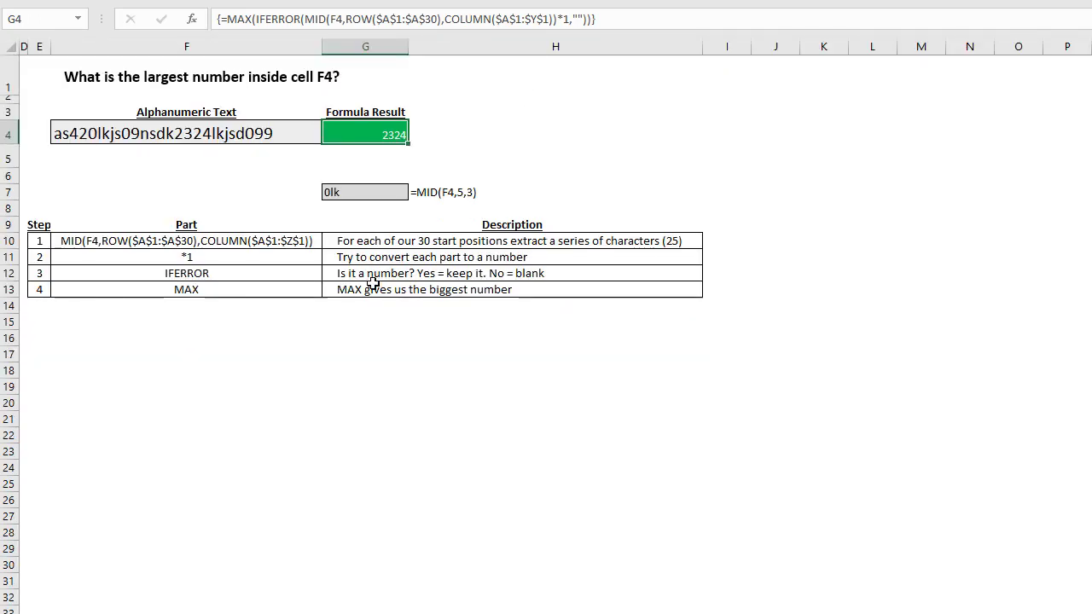
{"action": "left_click", "coordinate": [257, 20]}
{"action": "left_click", "coordinate": [268, 48]}
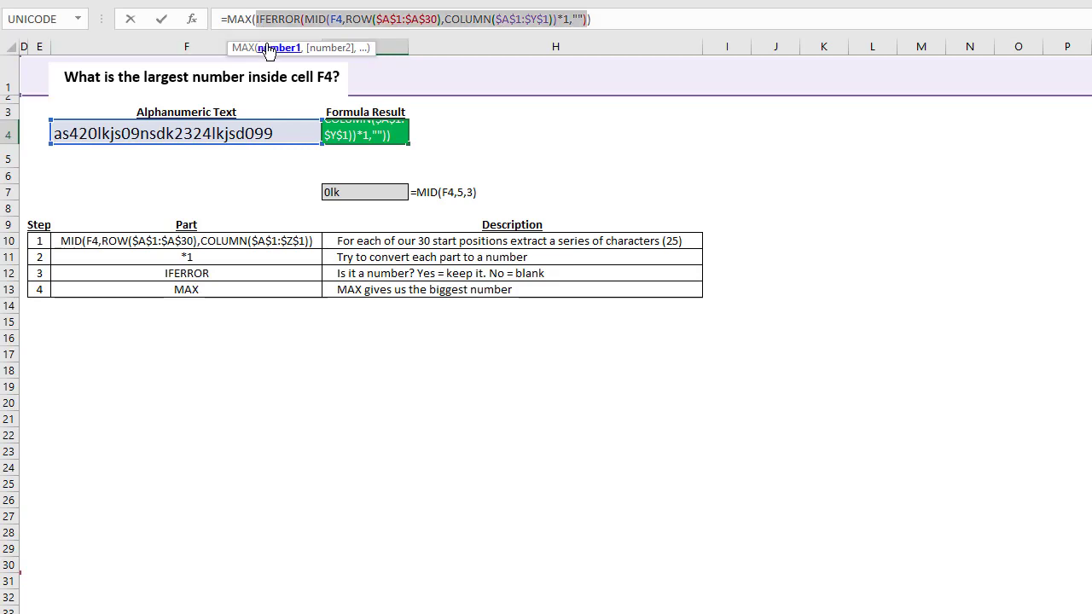
{"action": "left_click_drag", "start_coordinate": [623, 23], "coordinate": [220, 18]}
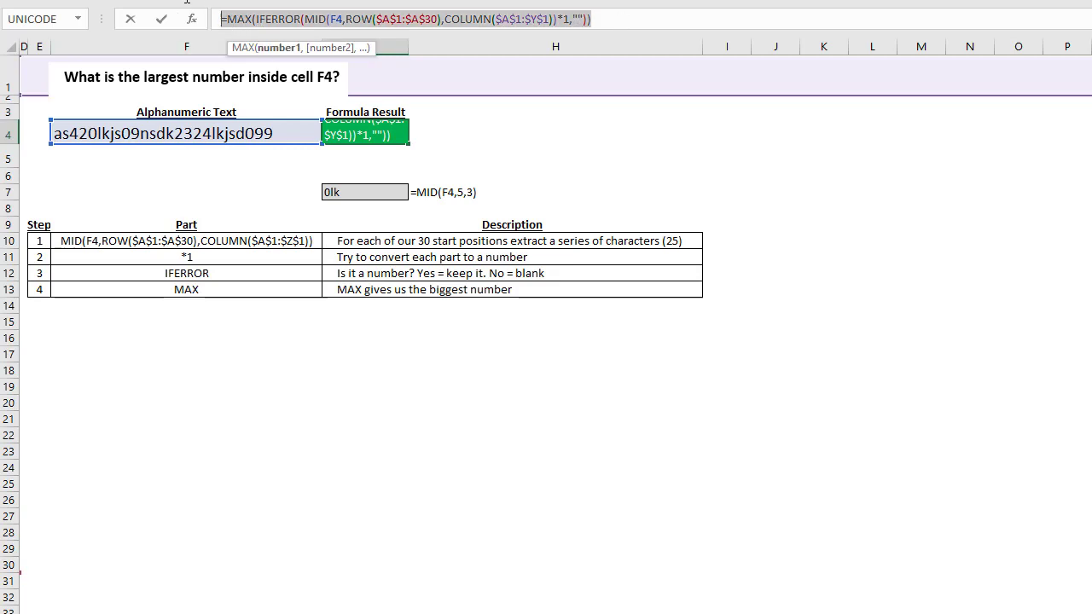
{"action": "key", "text": "F9"}
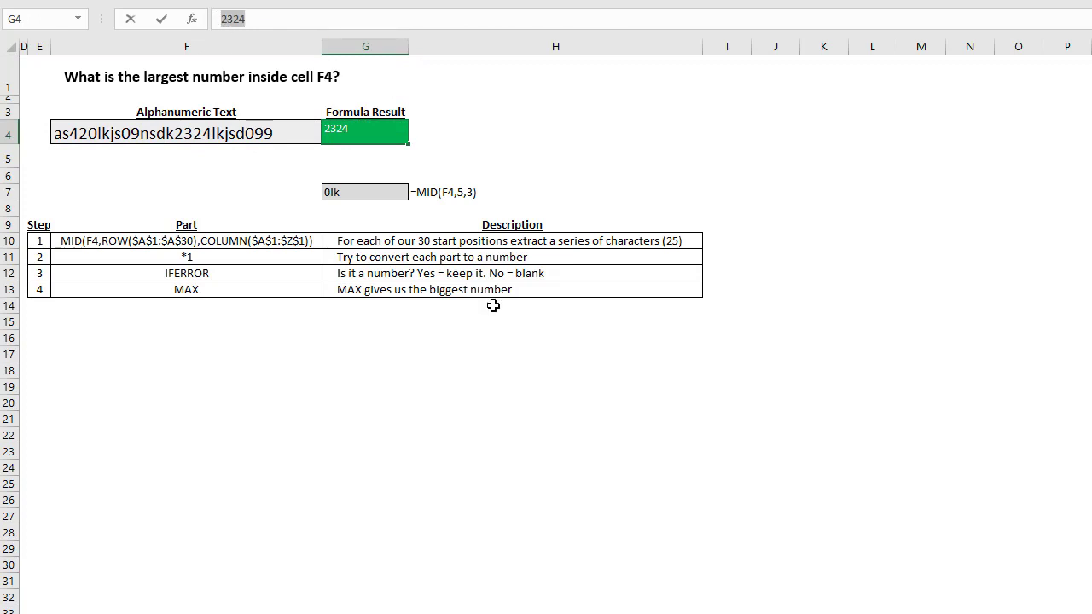
{"action": "key", "text": "Escape"}
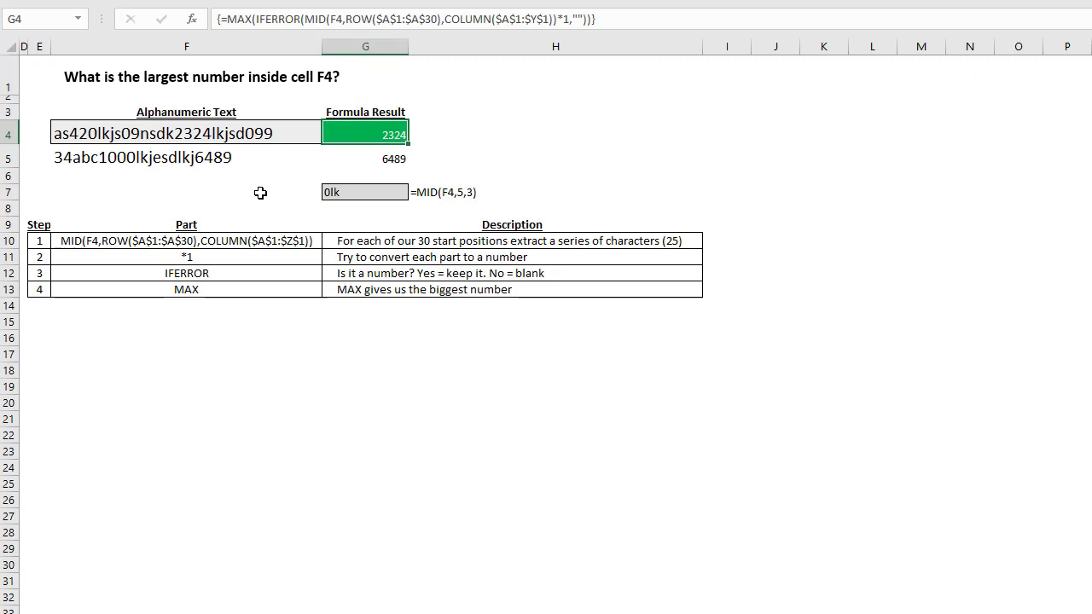
Step: Change F5's text to 34abc10000lkjesdlkj6489 and confirm G5 now returns 10000
{"action": "left_click", "coordinate": [189, 157]}
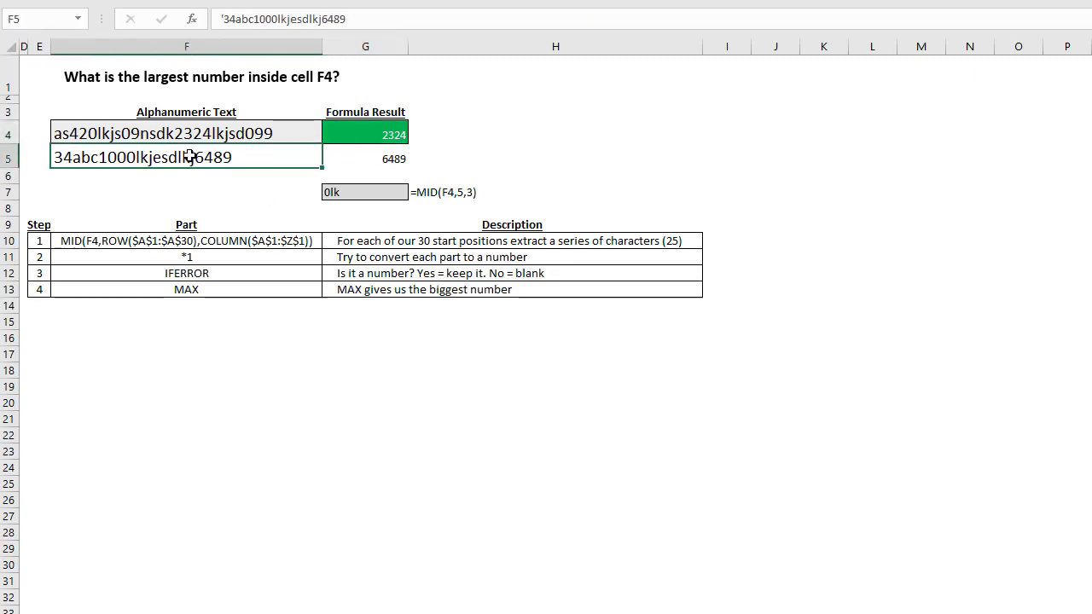
{"action": "left_click", "coordinate": [347, 161]}
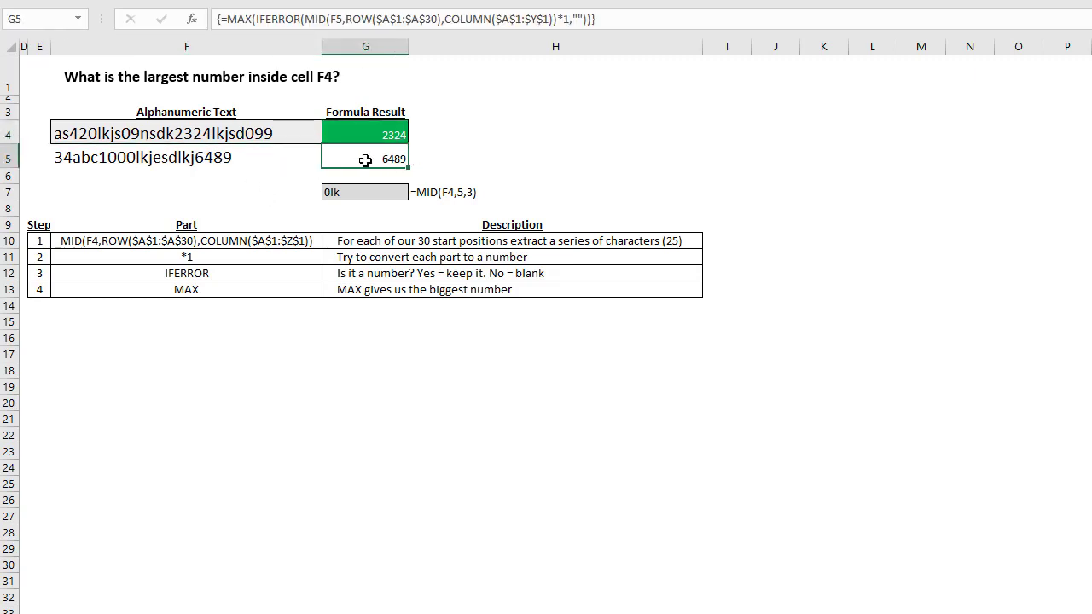
{"action": "left_click", "coordinate": [203, 159]}
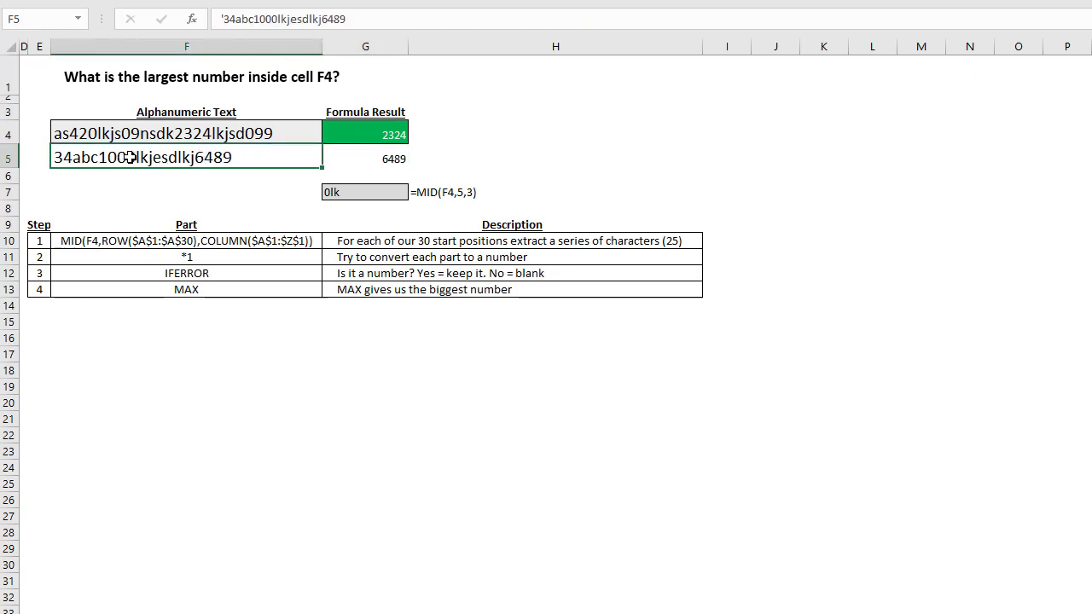
{"action": "left_click", "coordinate": [270, 18]}
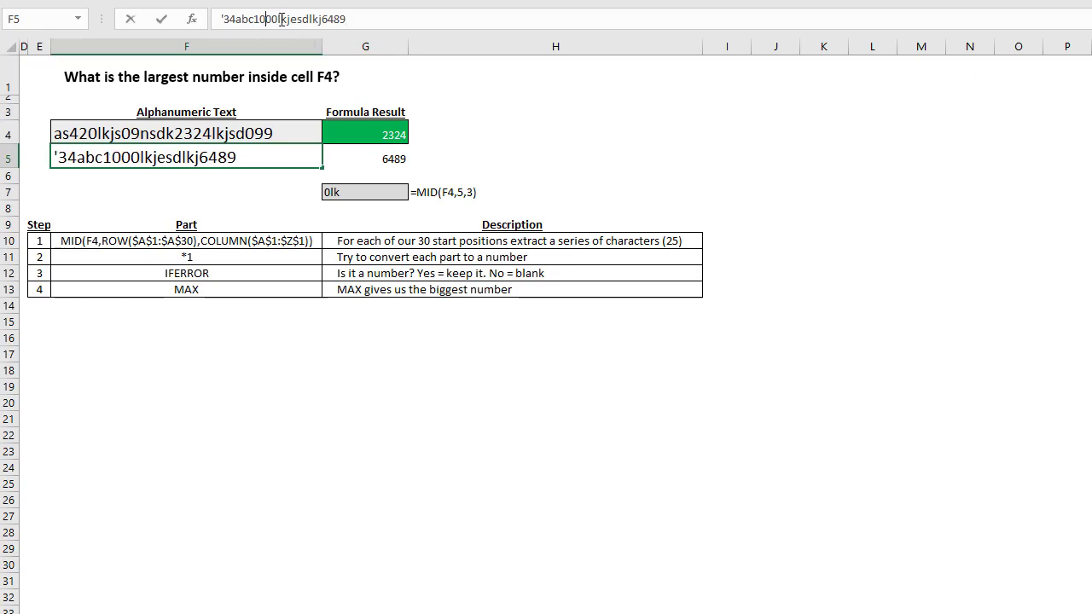
{"action": "type", "text": "0"}
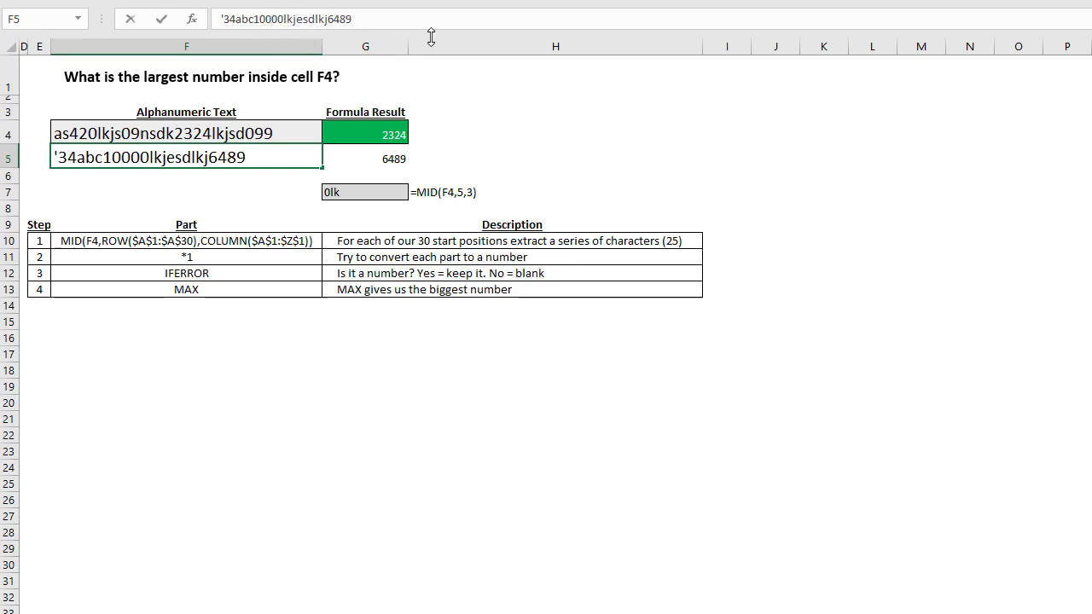
{"action": "key", "text": "Return"}
{"action": "left_click", "coordinate": [384, 160]}
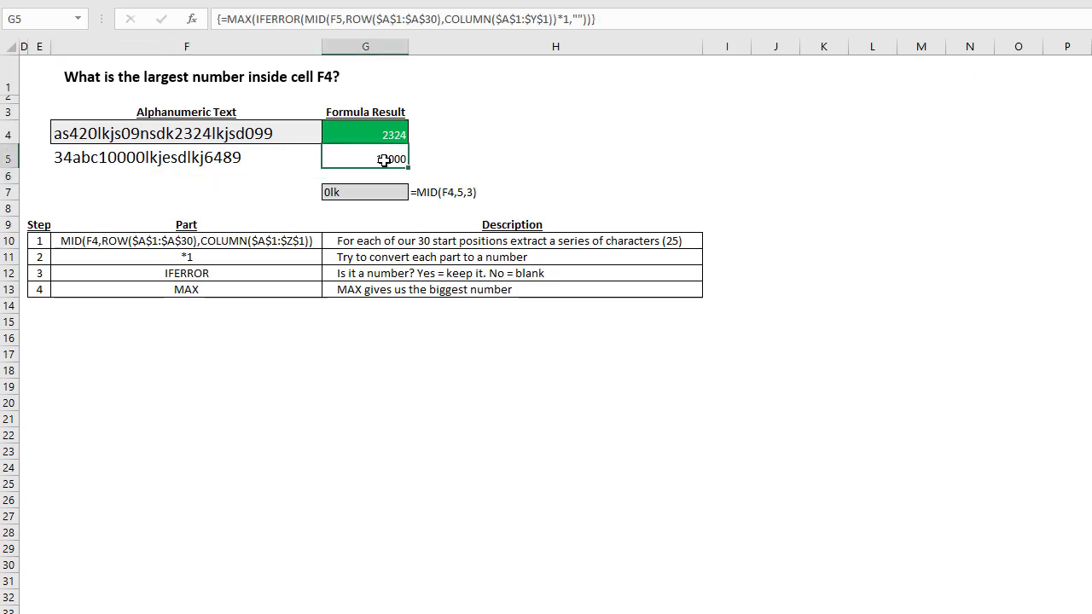